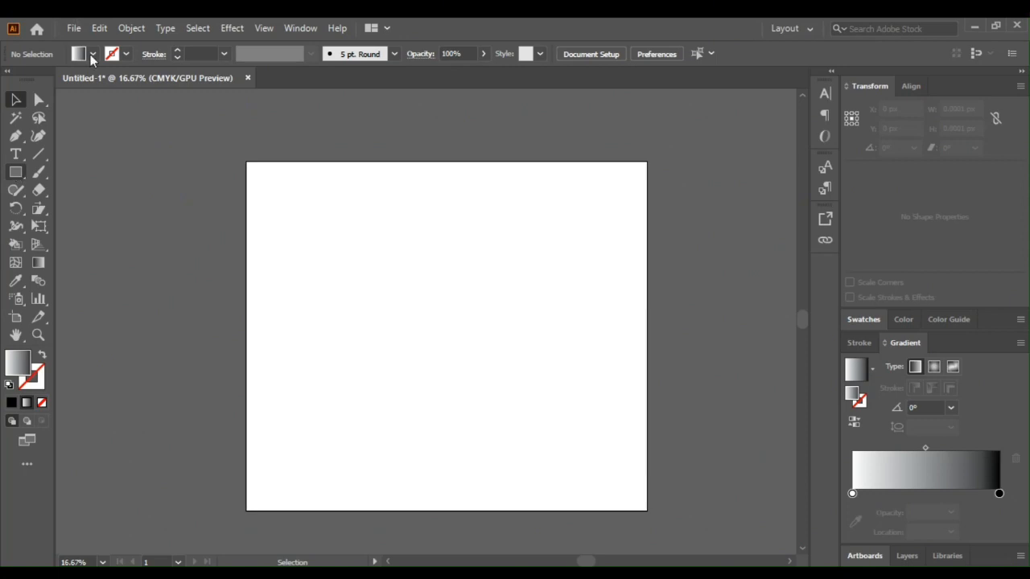
Set no fill with a black stroke and create a 120 × 650 px rectangle on the artboard.
{"action": "left_click", "coordinate": [93, 53]}
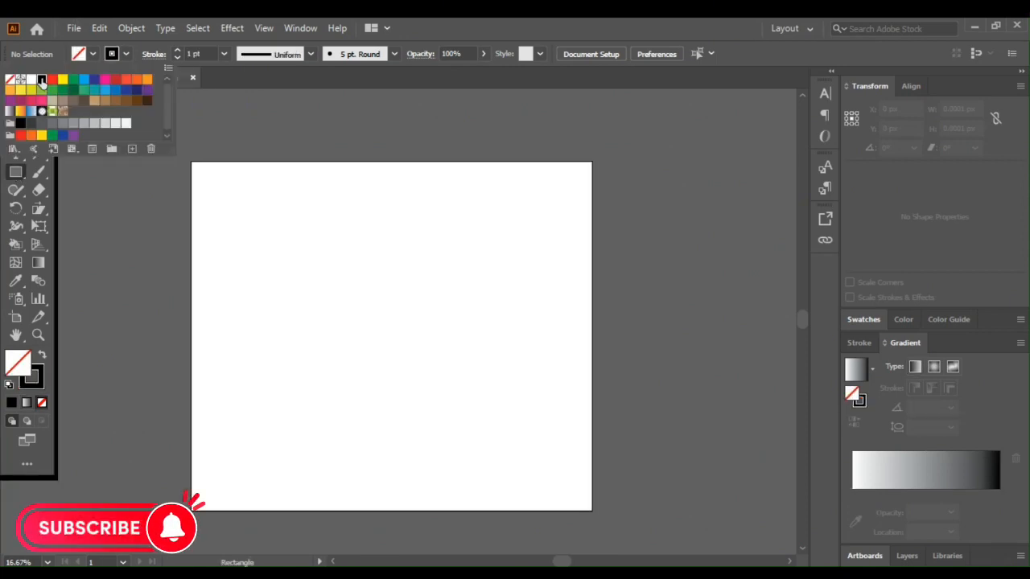
{"action": "left_click", "coordinate": [308, 275]}
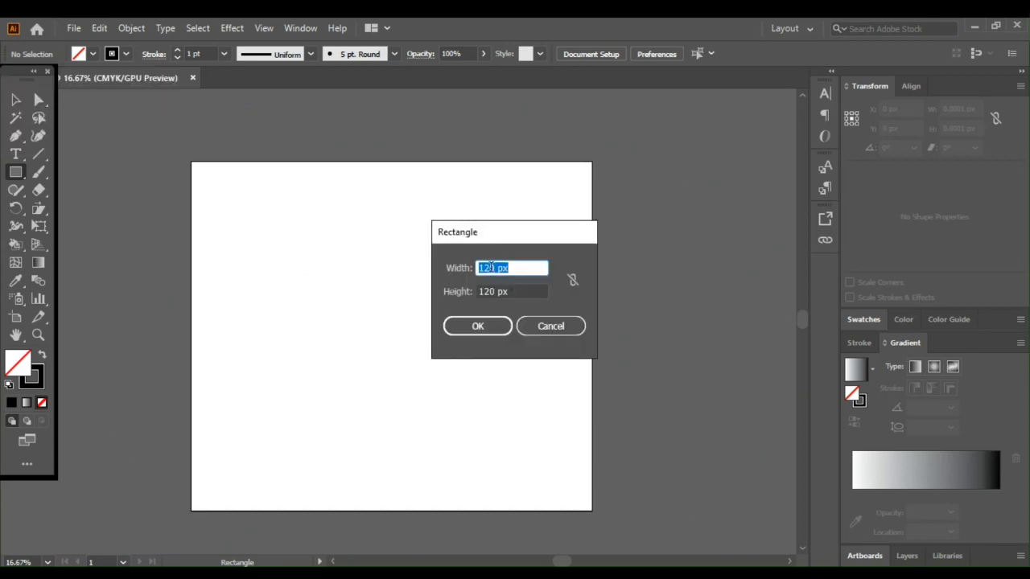
{"action": "double_click", "coordinate": [479, 293]}
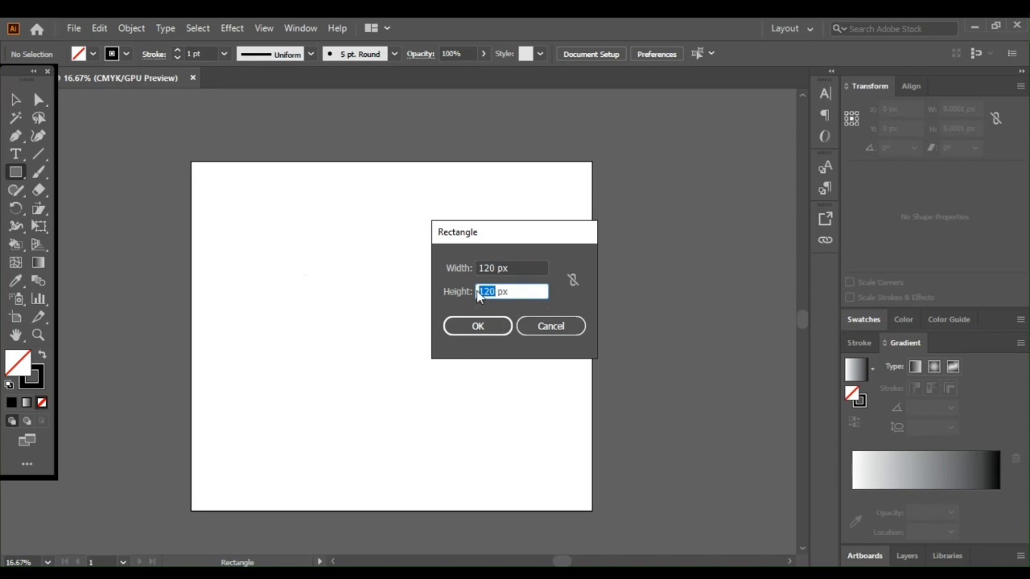
{"action": "type", "text": "650"}
{"action": "key", "text": "Return"}
{"action": "left_click", "coordinate": [490, 331]}
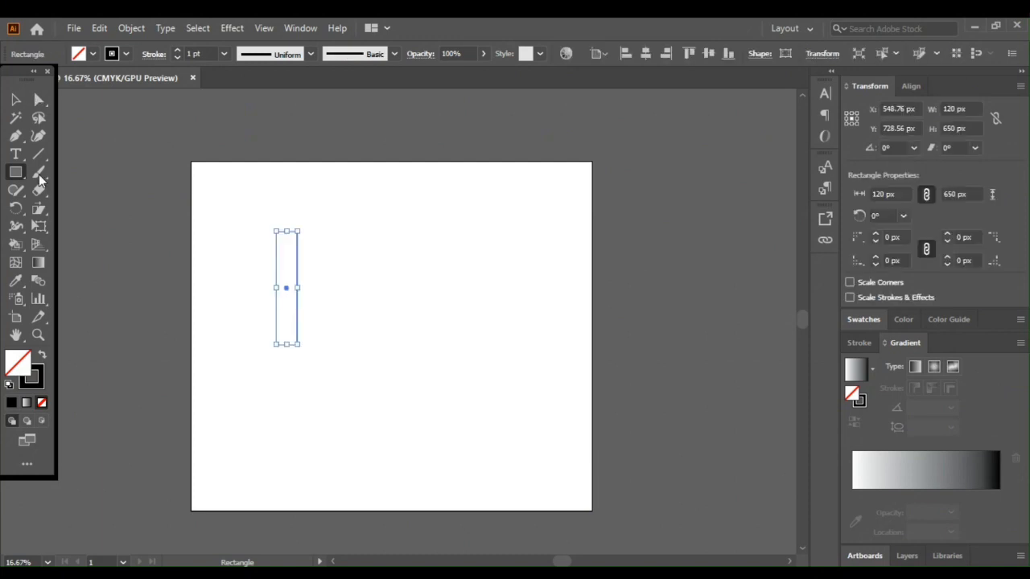
Create a second rectangle, 250 × 650 px, beside the first one.
{"action": "left_click", "coordinate": [349, 233]}
{"action": "left_click_drag", "start_coordinate": [492, 268], "coordinate": [479, 269]}
{"action": "type", "text": "25"}
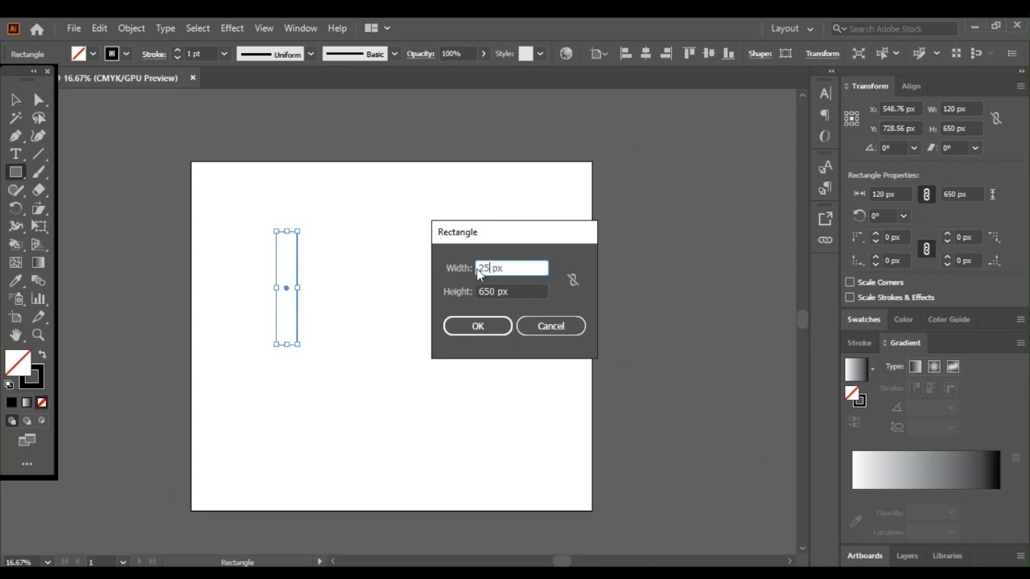
{"action": "type", "text": "0"}
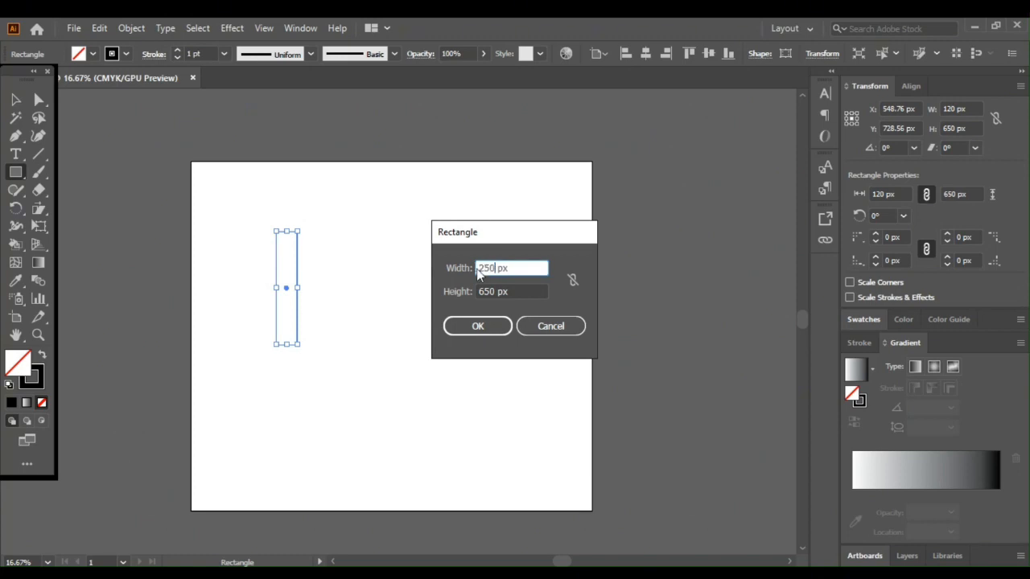
{"action": "left_click", "coordinate": [479, 327]}
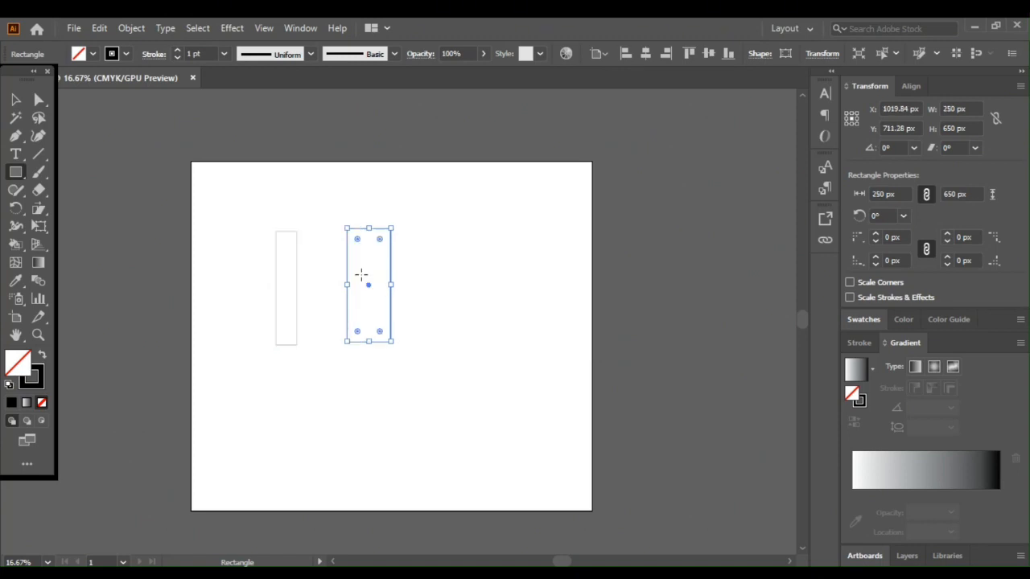
Move the narrow rectangle to the right side of the wide one, leaving a small gap.
{"action": "left_click", "coordinate": [16, 100]}
{"action": "left_click_drag", "start_coordinate": [276, 252], "coordinate": [398, 256]}
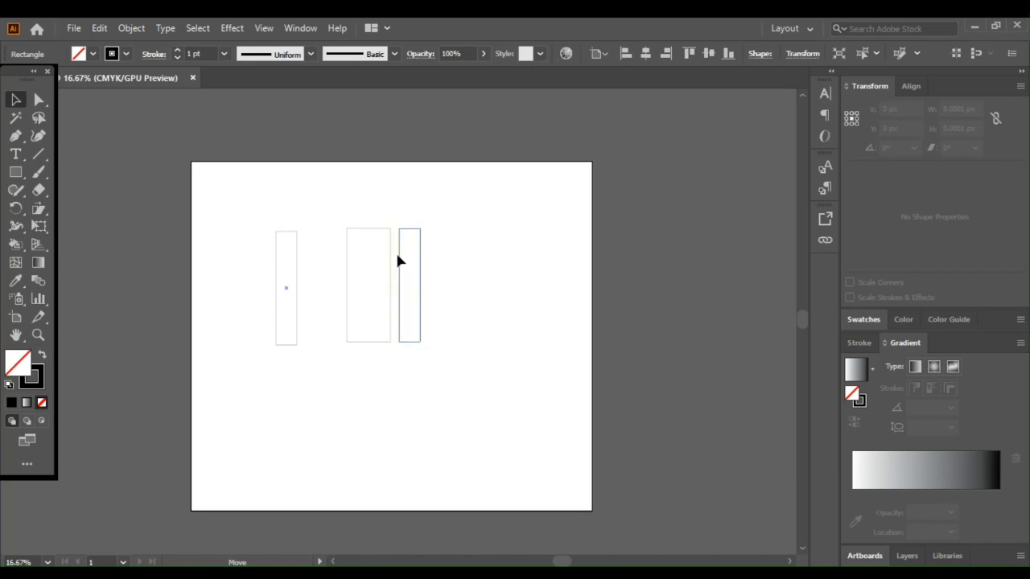
{"action": "left_click_drag", "start_coordinate": [397, 255], "coordinate": [403, 288]}
{"action": "key", "text": "Right"}
{"action": "key", "text": "Right"}
{"action": "key", "text": "Right"}
{"action": "key", "text": "Right"}
{"action": "key", "text": "Right"}
{"action": "key", "text": "Right"}
{"action": "key", "text": "Right"}
{"action": "key", "text": "Right"}
{"action": "key", "text": "Right"}
{"action": "key", "text": "Right"}
{"action": "key", "text": "Right"}
{"action": "key", "text": "Right"}
{"action": "key", "text": "Right"}
{"action": "key", "text": "Right"}
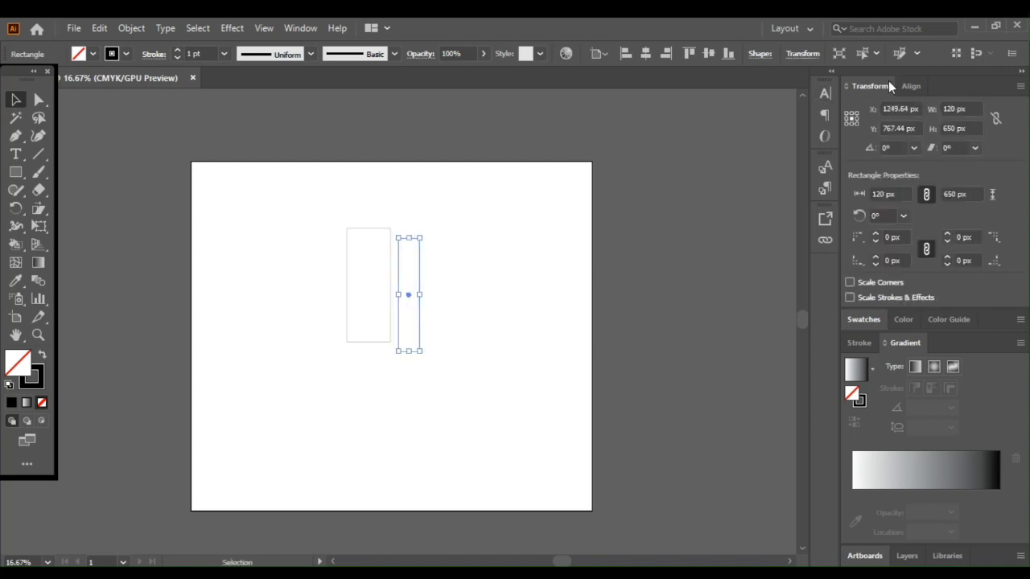
Shear the narrow rectangle 30° and rotate it 30° to form an isometric side face.
{"action": "left_click", "coordinate": [797, 54]}
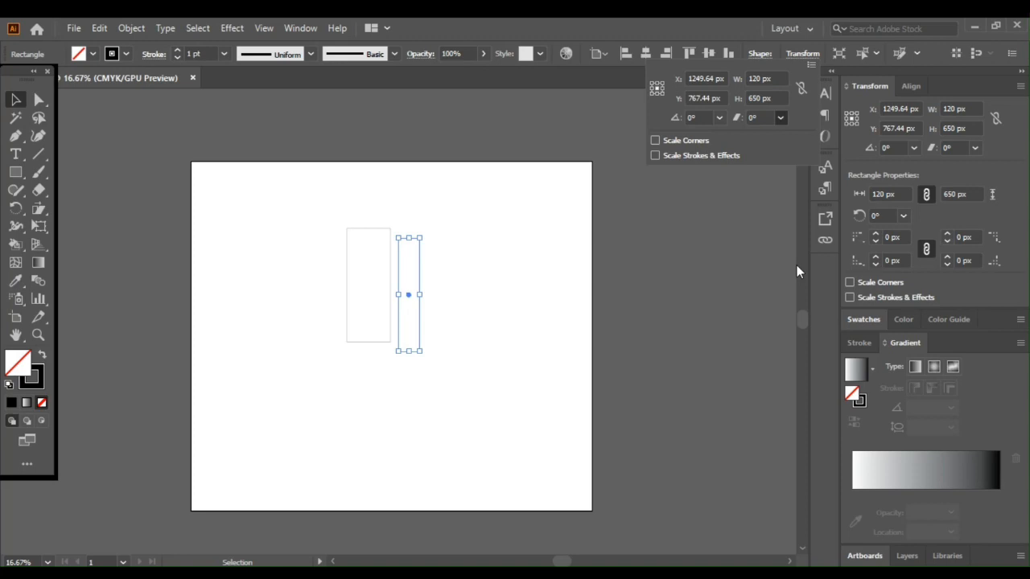
{"action": "left_click", "coordinate": [796, 265]}
{"action": "left_click", "coordinate": [719, 117]}
{"action": "left_click", "coordinate": [737, 150]}
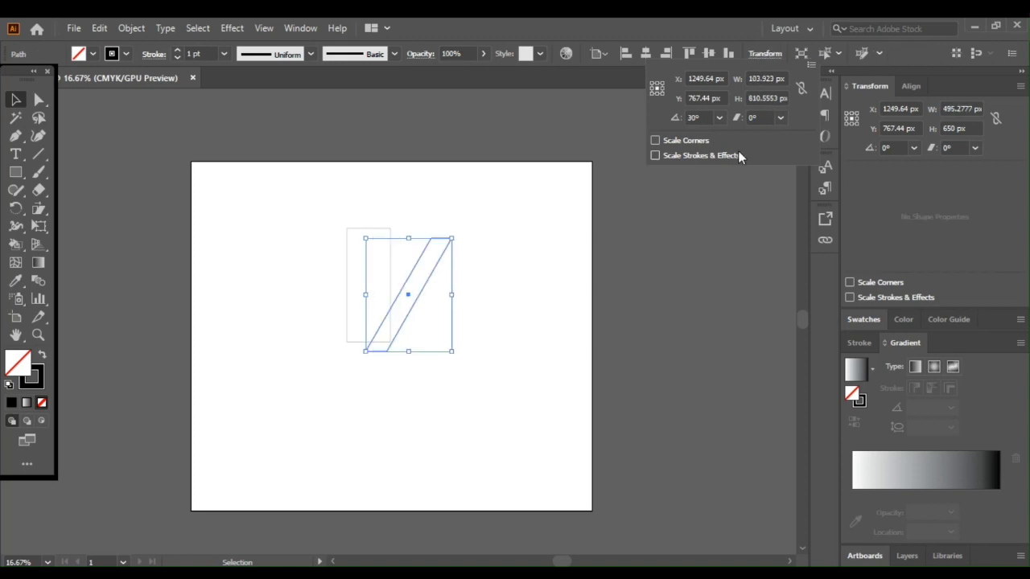
{"action": "left_click", "coordinate": [441, 253]}
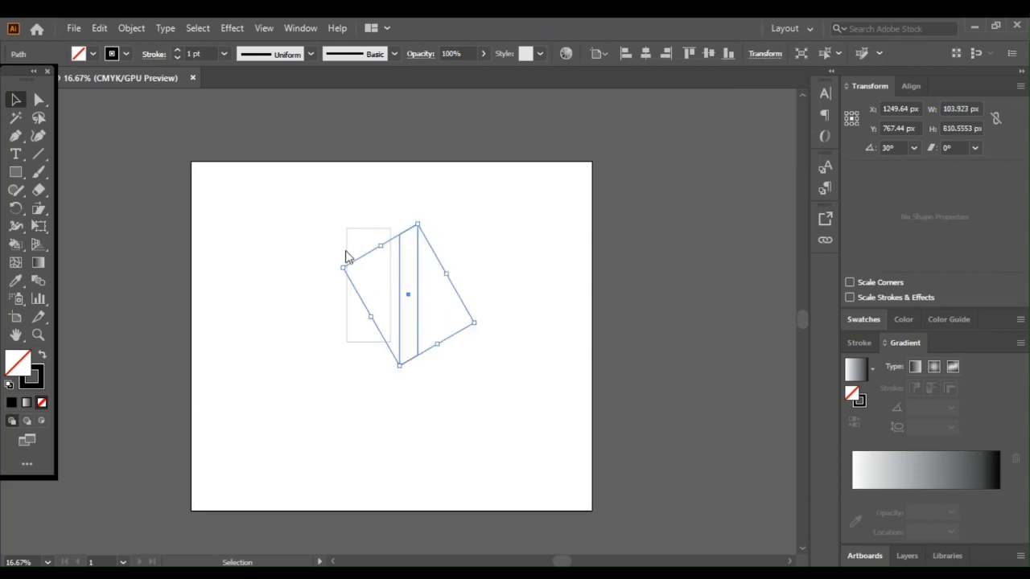
Shear the wide rectangle -30° and rotate it 150° to form the isometric front face.
{"action": "key", "text": "ctrl+z"}
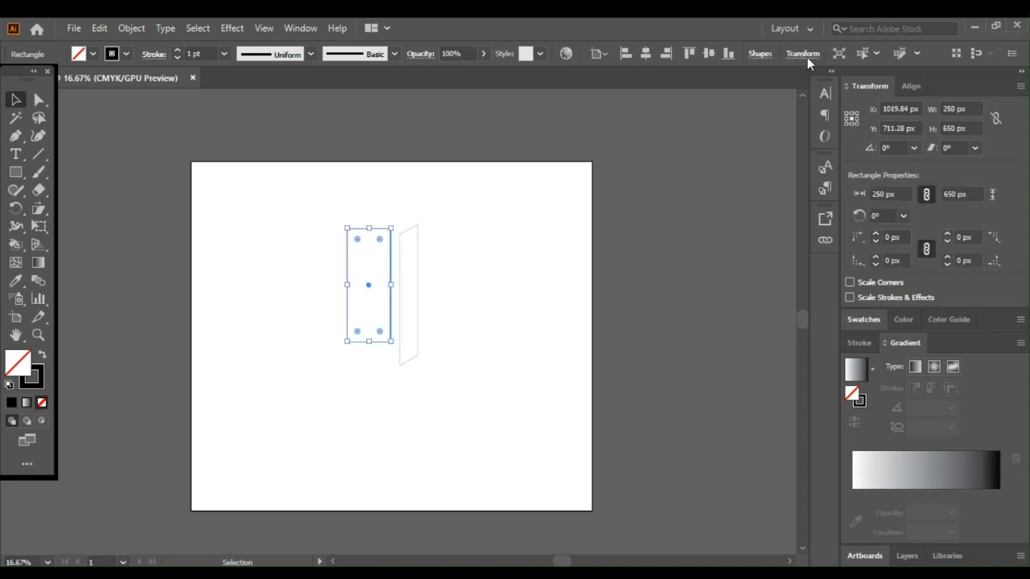
{"action": "left_click", "coordinate": [801, 53]}
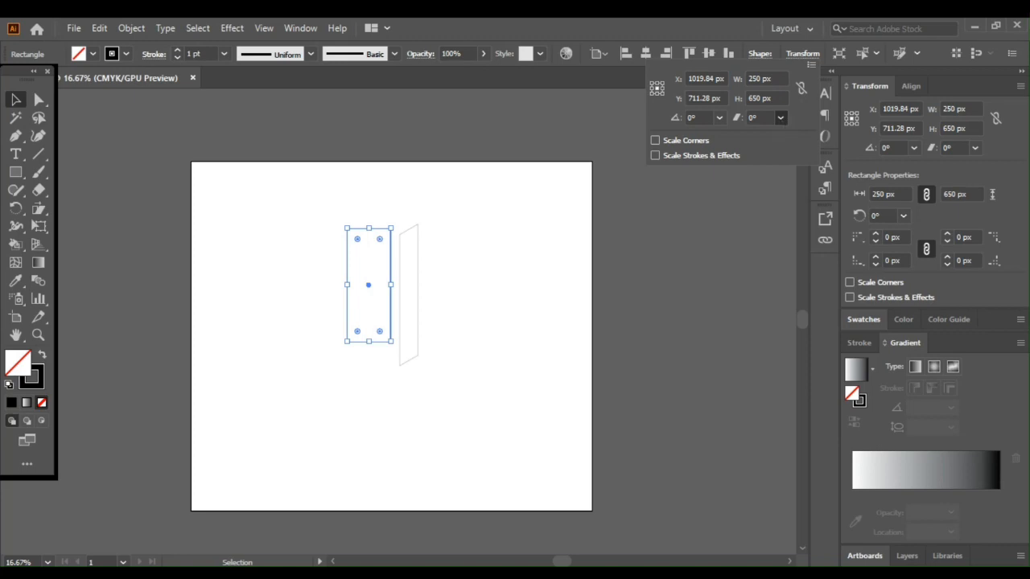
{"action": "left_click", "coordinate": [797, 168]}
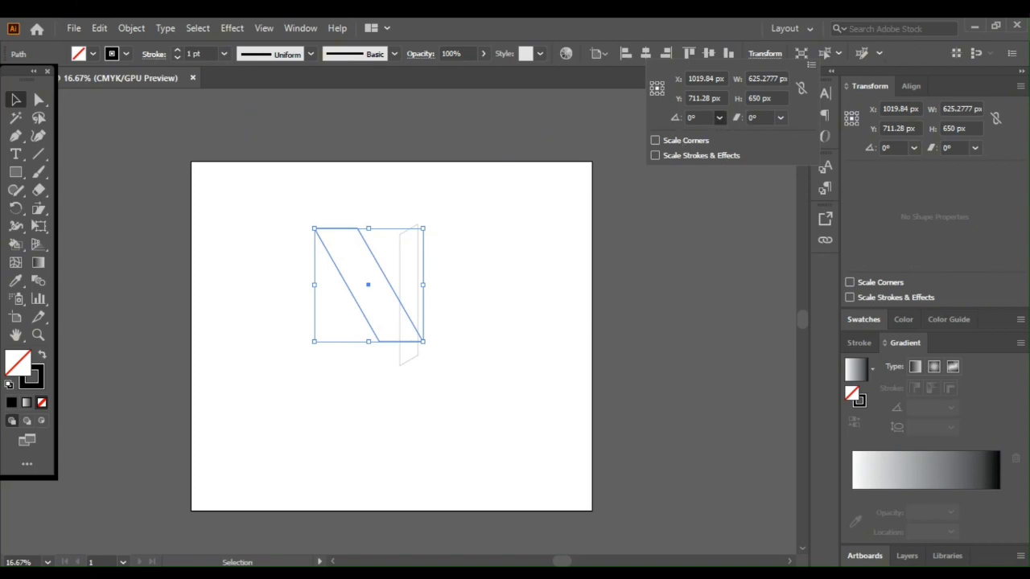
{"action": "left_click", "coordinate": [653, 118]}
{"action": "type", "text": "150"}
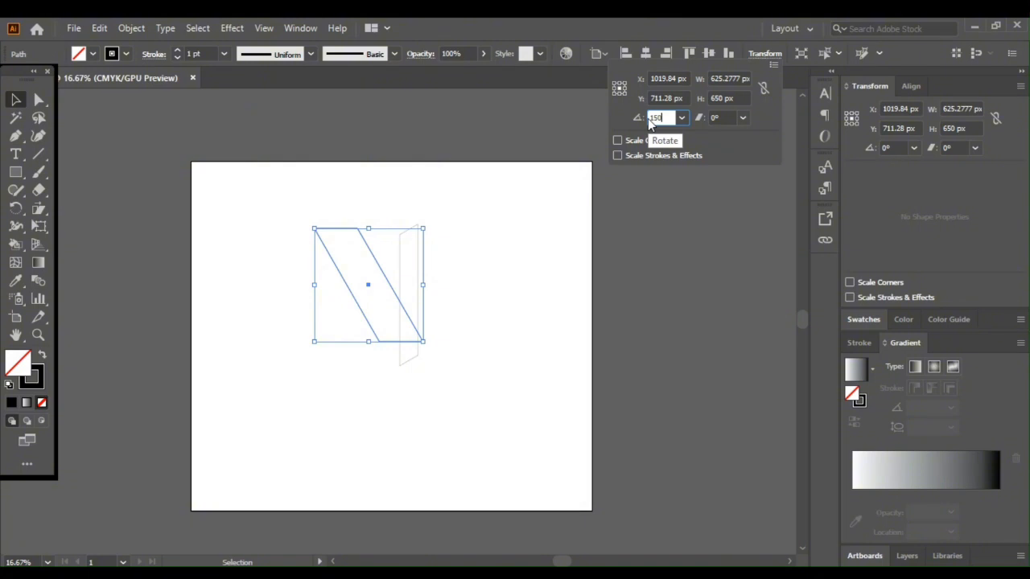
{"action": "key", "text": "Return"}
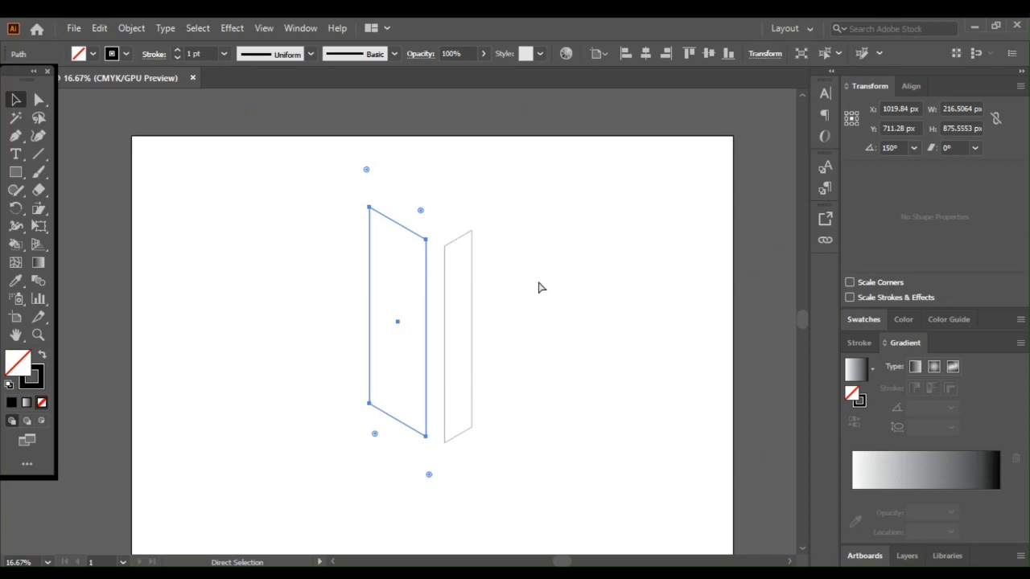
Move the narrow side face against the wide face so that their vertical edges and corners meet.
{"action": "key", "text": "ctrl+plus"}
{"action": "key", "text": "ctrl+plus"}
{"action": "key", "text": "ctrl+minus"}
{"action": "key", "text": "v"}
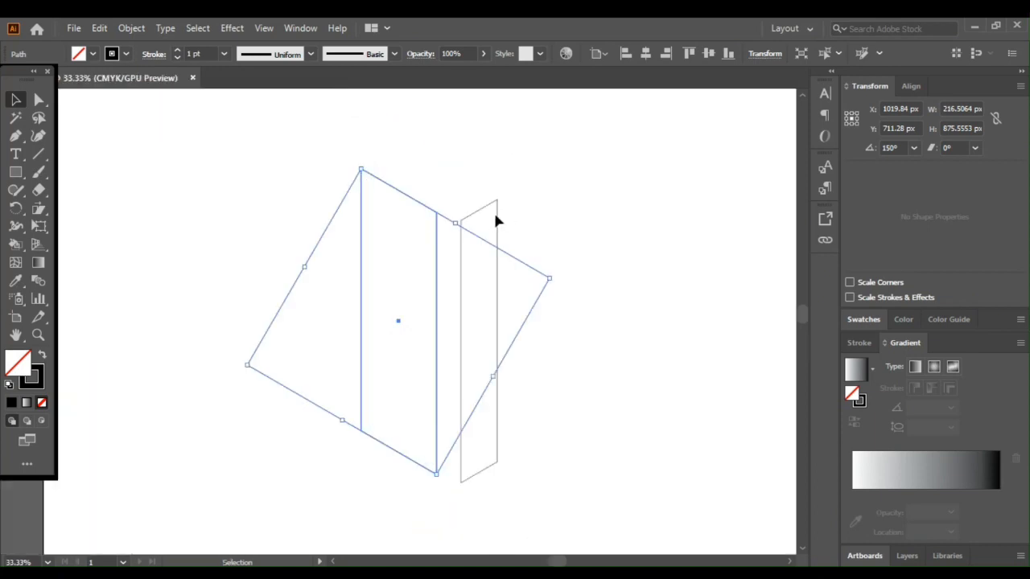
{"action": "left_click", "coordinate": [479, 229]}
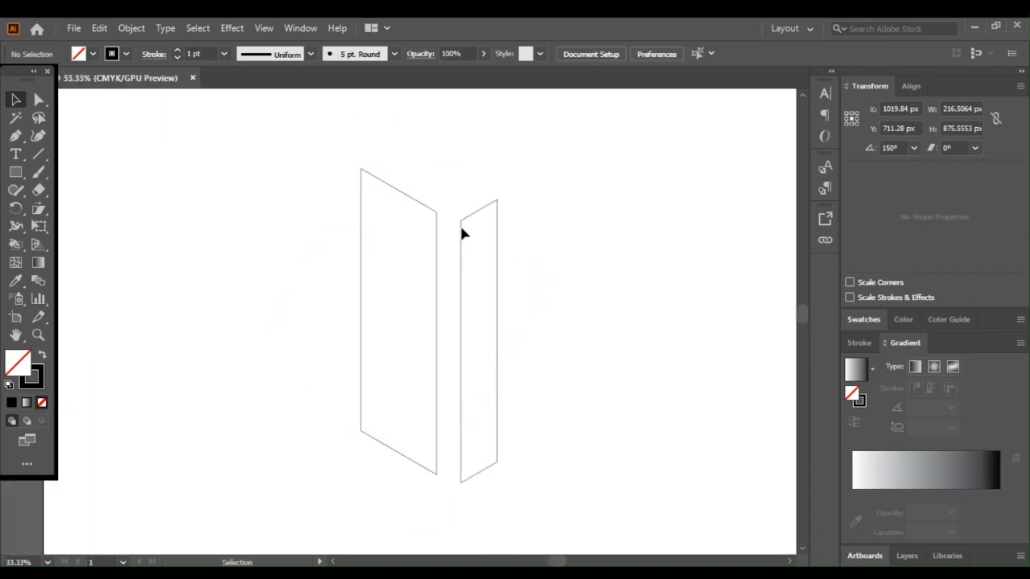
{"action": "left_click_drag", "start_coordinate": [463, 233], "coordinate": [439, 229]}
{"action": "left_click", "coordinate": [198, 227]}
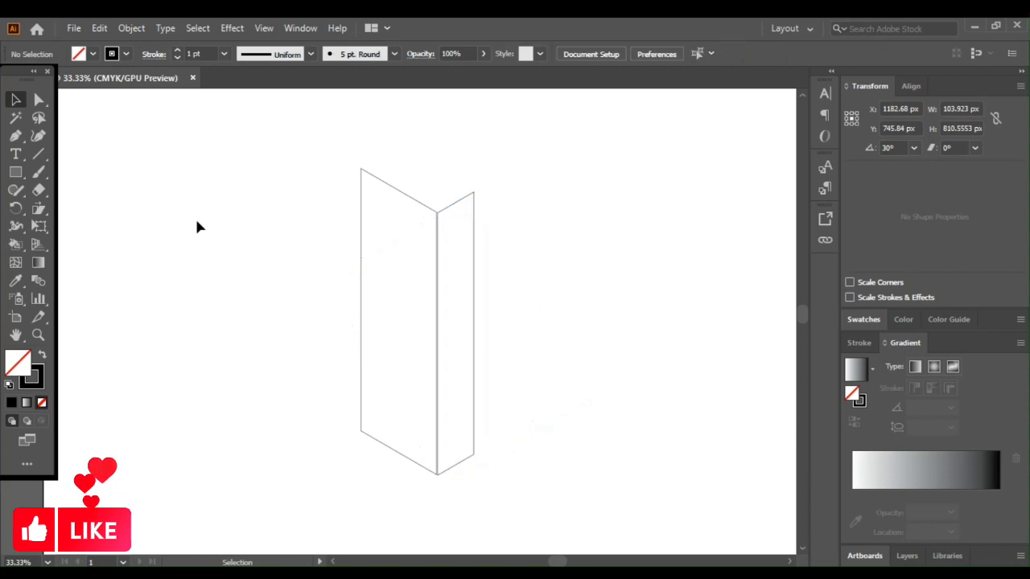
Copy the narrow side face, paste it in place, and move the copy to the wide face's left edge.
{"action": "left_click", "coordinate": [470, 358]}
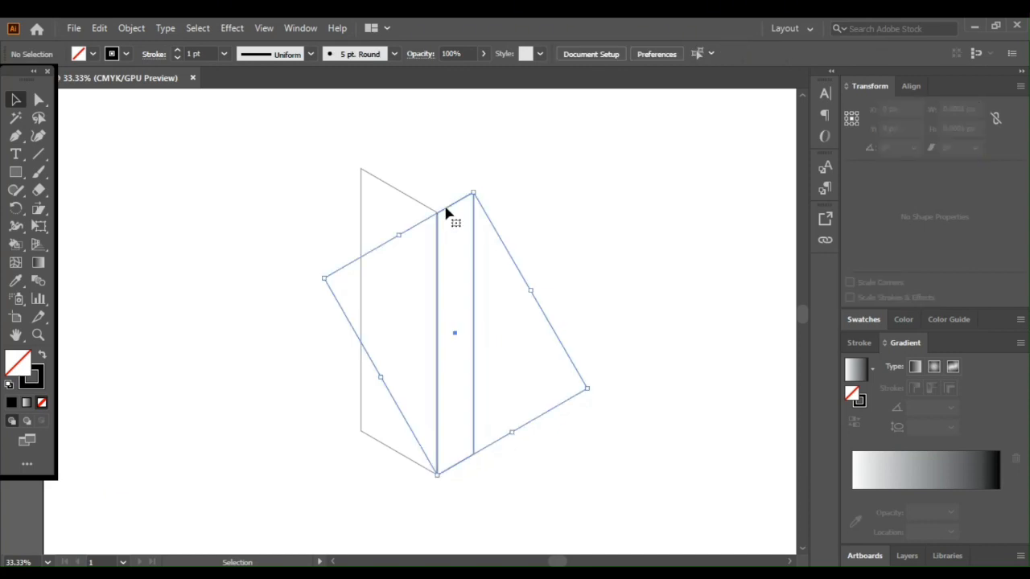
{"action": "key", "text": "ctrl+c"}
{"action": "key", "text": "ctrl+shift+v"}
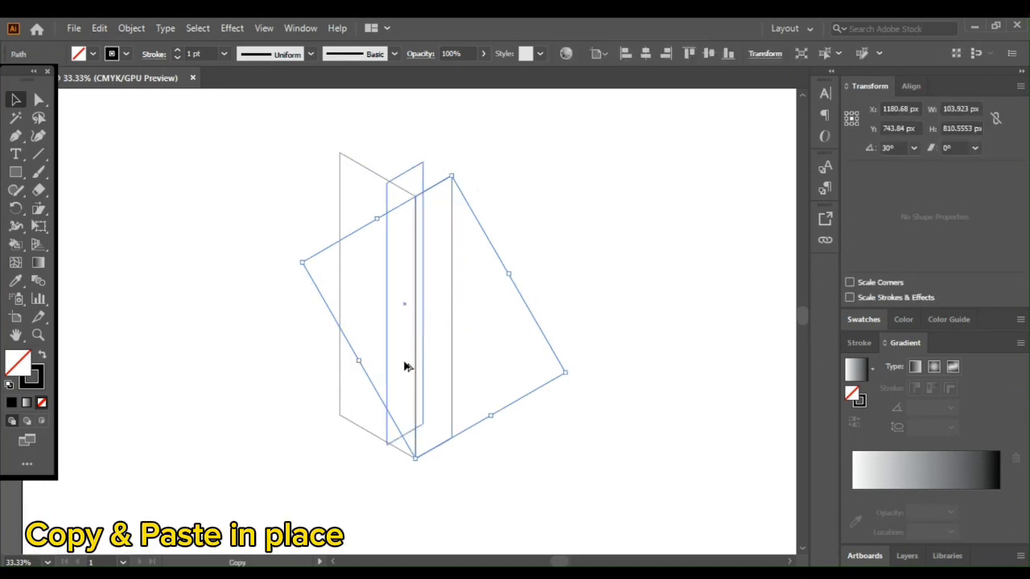
{"action": "left_click_drag", "start_coordinate": [406, 366], "coordinate": [377, 348]}
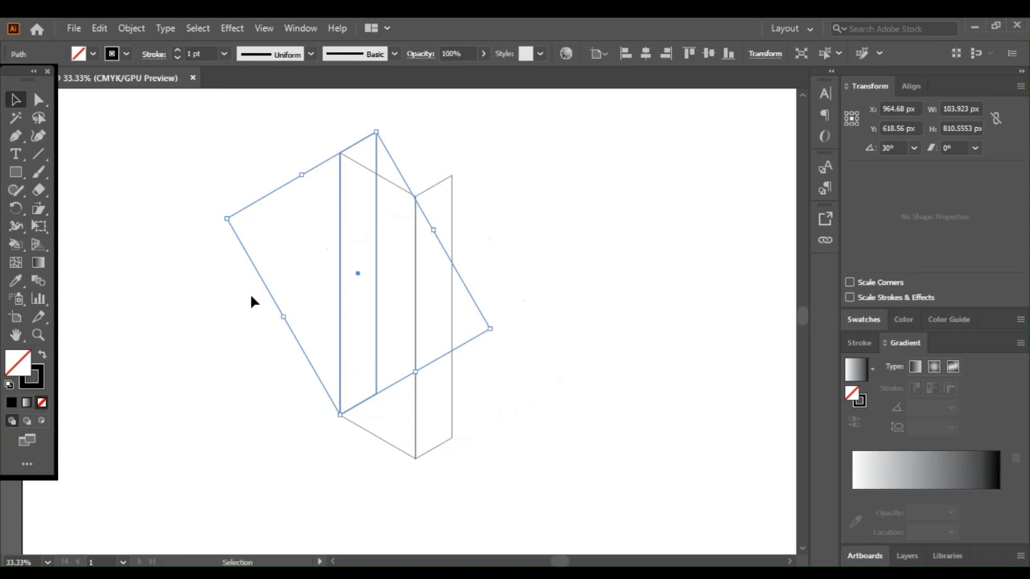
Duplicate the wide face onto the rear edges of the two side faces to close the box.
{"action": "left_click", "coordinate": [380, 443]}
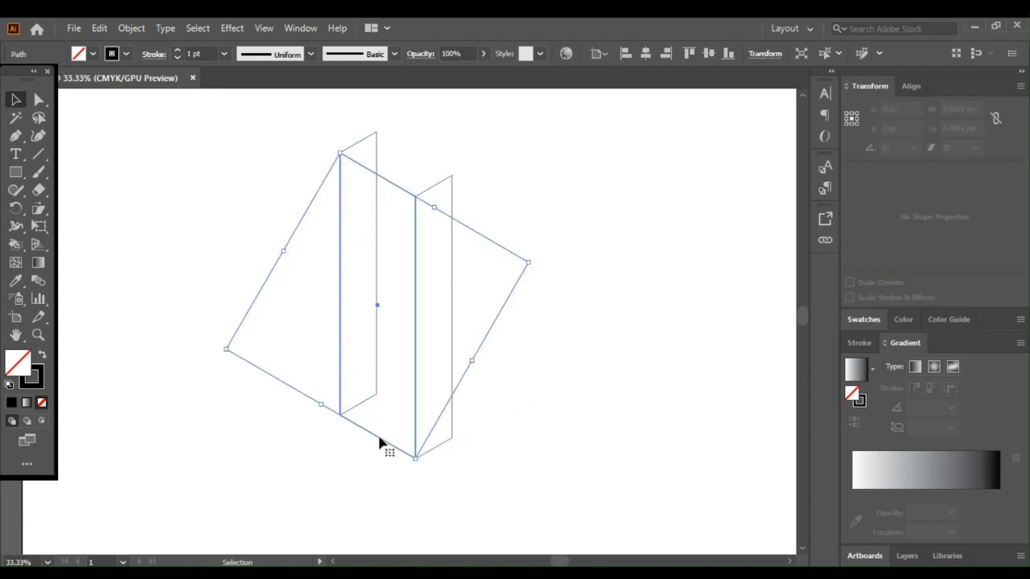
{"action": "left_click_drag", "start_coordinate": [380, 443], "coordinate": [416, 416]}
{"action": "left_click", "coordinate": [231, 335]}
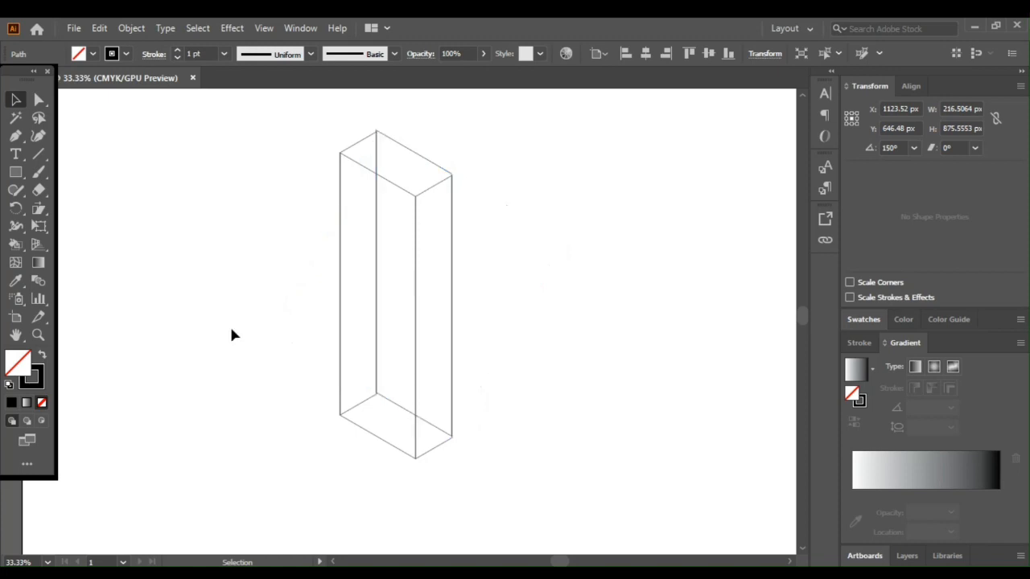
Create a 120 × 120 px square to the right of the isometric box.
{"action": "left_click", "coordinate": [410, 171]}
{"action": "left_click", "coordinate": [11, 175]}
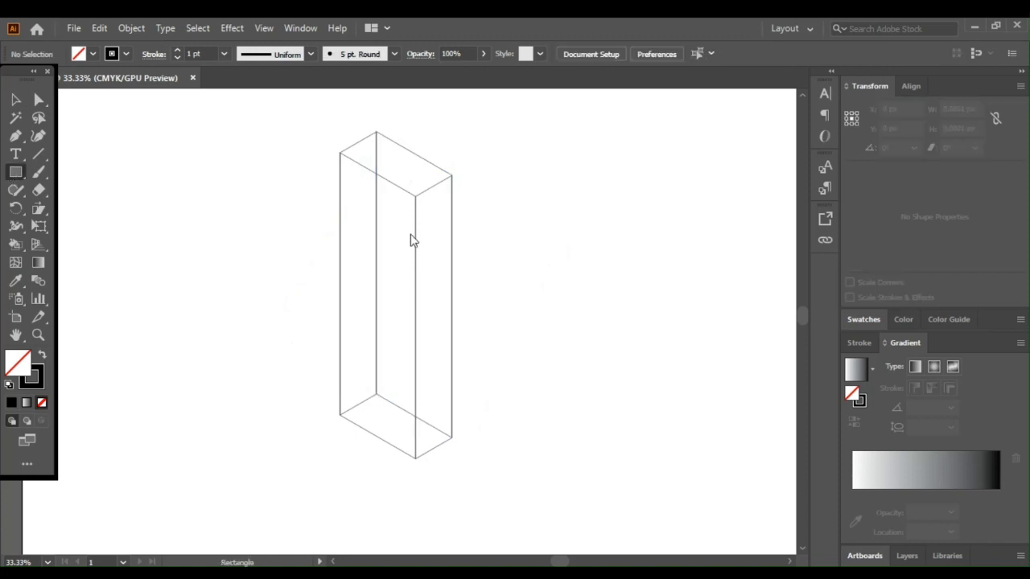
{"action": "key", "text": "ctrl+minus"}
{"action": "left_click", "coordinate": [497, 301]}
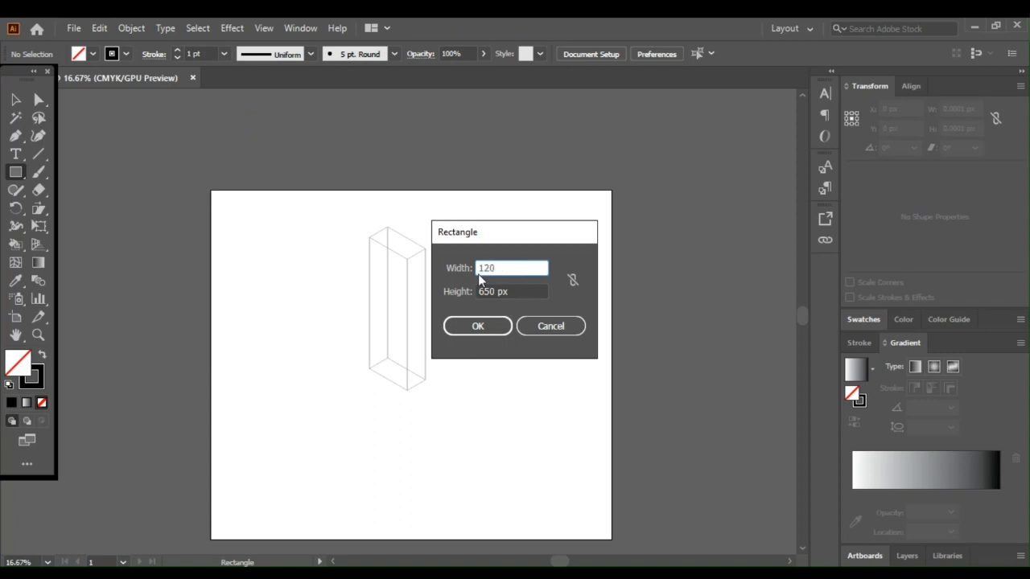
{"action": "type", "text": "120"}
{"action": "key", "text": "Tab"}
{"action": "type", "text": "120"}
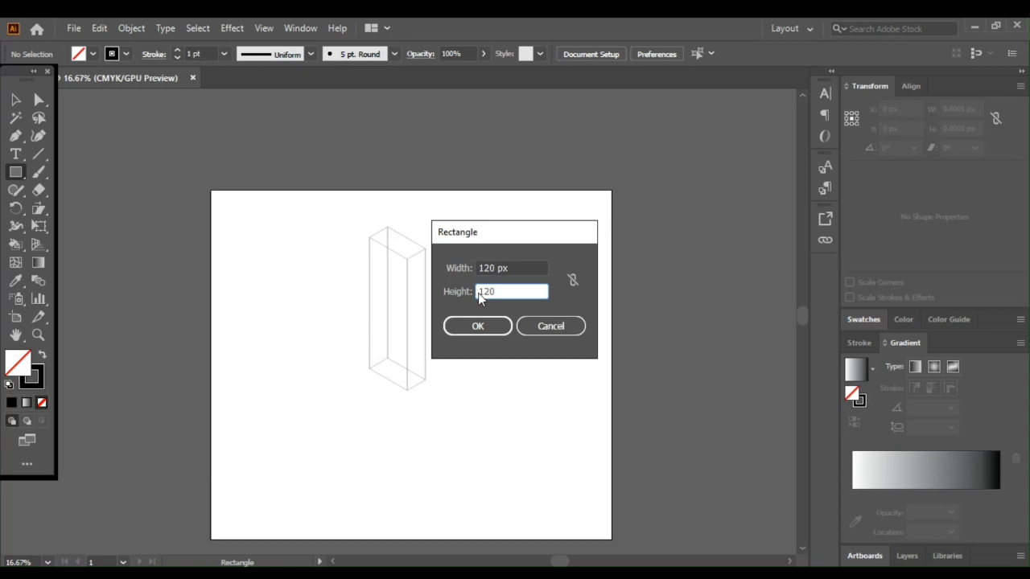
{"action": "key", "text": "Return"}
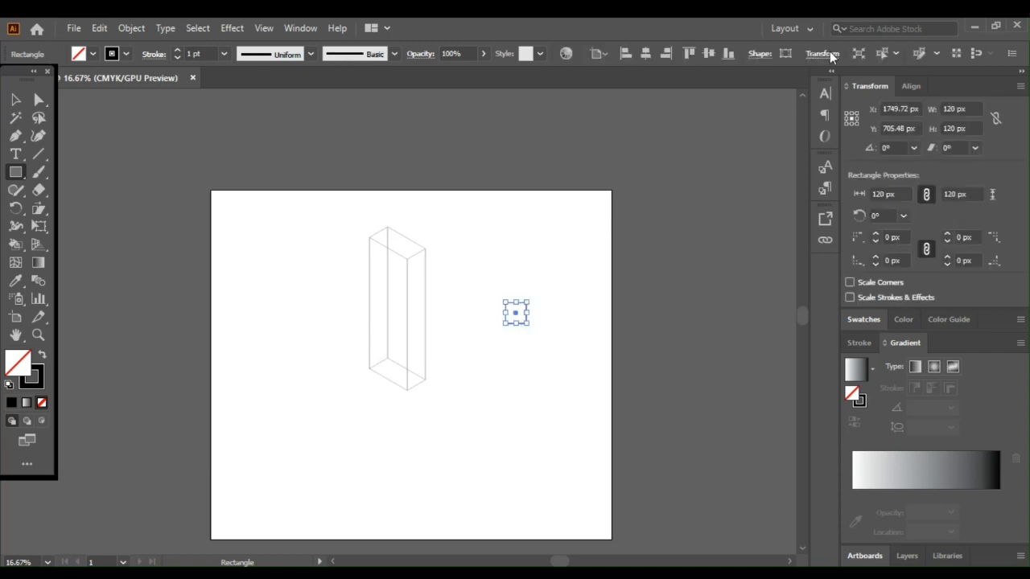
Shear the small square 30° and rotate it 30° to match the box's narrow side face.
{"action": "left_click", "coordinate": [829, 53]}
{"action": "left_click", "coordinate": [799, 118]}
{"action": "left_click", "coordinate": [814, 256]}
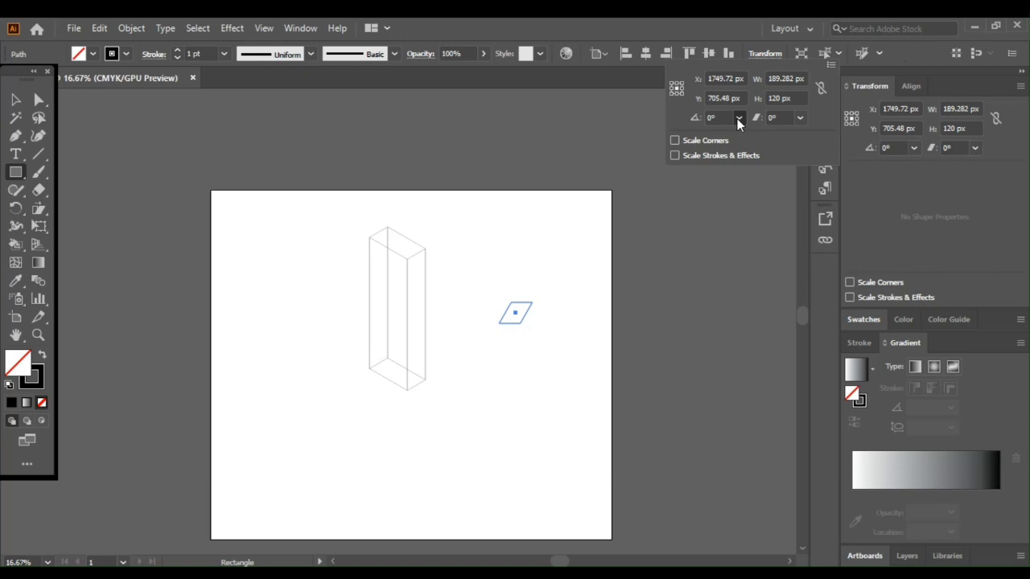
{"action": "left_click", "coordinate": [736, 118]}
{"action": "left_click", "coordinate": [754, 150]}
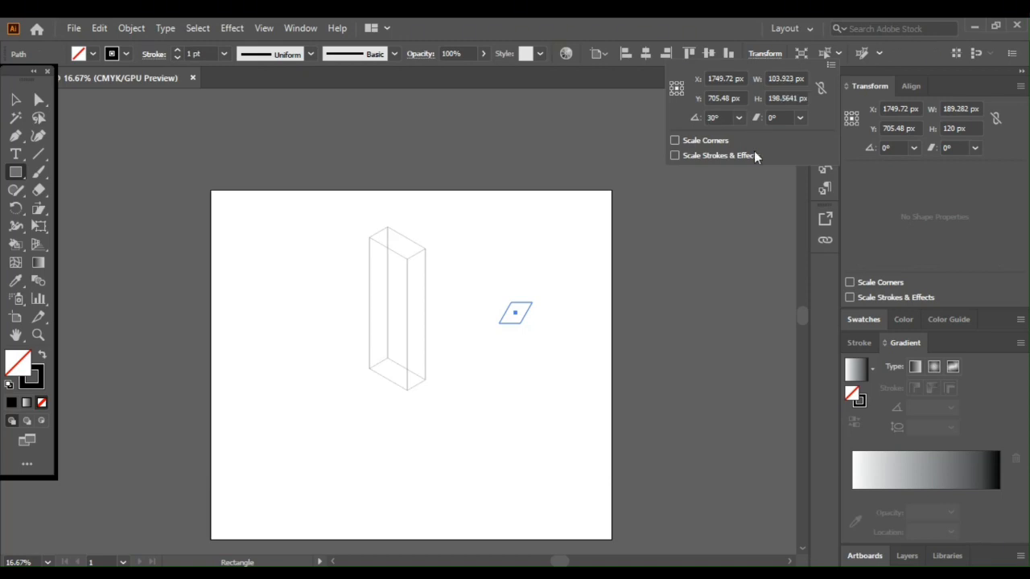
{"action": "left_click", "coordinate": [493, 489]}
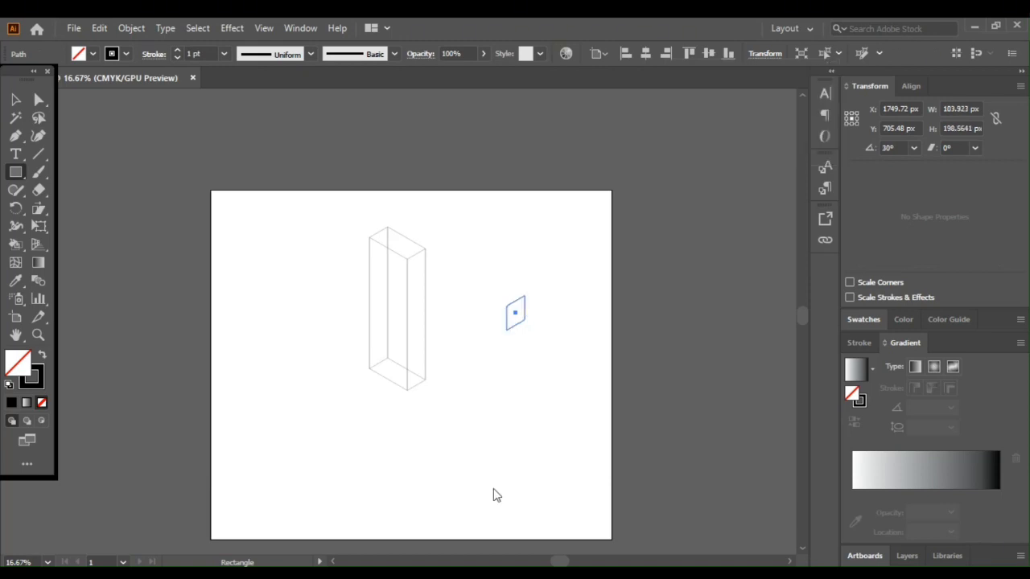
Move the small isometric square onto the middle of the box's right side face, aligned with its vertical edges.
{"action": "key", "text": "ctrl+="}
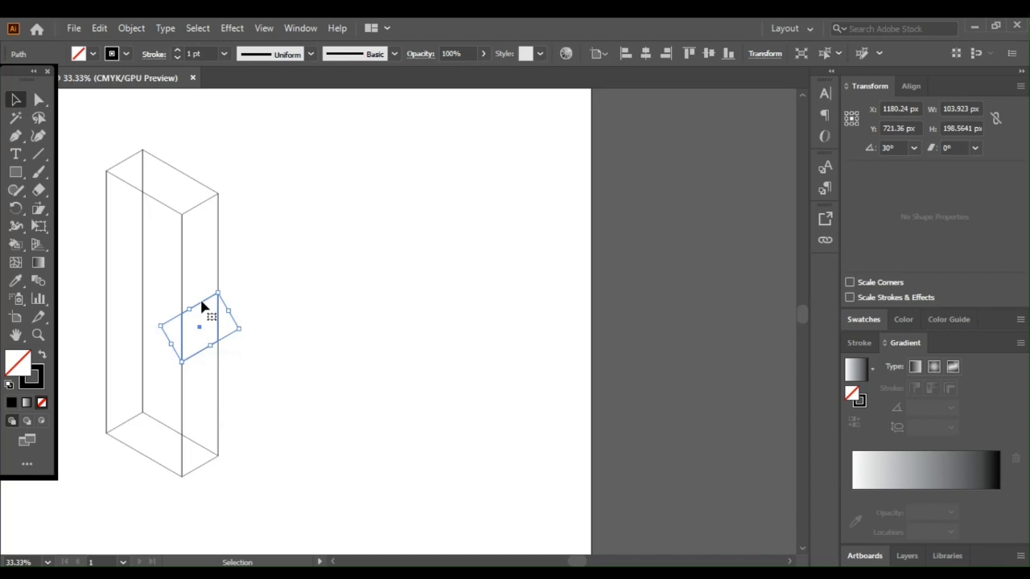
{"action": "left_click", "coordinate": [249, 211]}
Select all the artwork and center it on the artboard.
{"action": "key", "text": "ctrl+a"}
{"action": "key", "text": "ctrl+="}
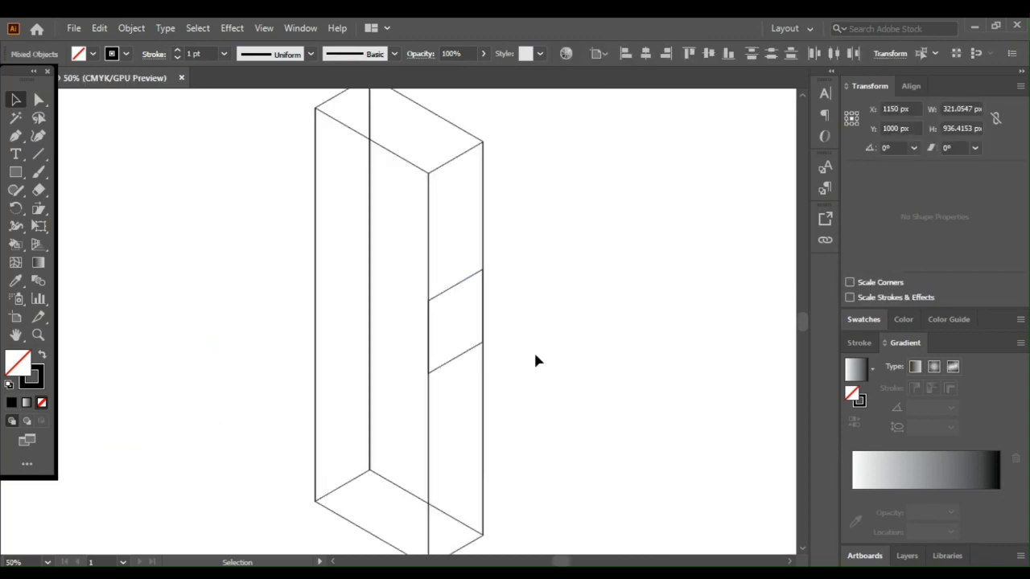
{"action": "left_click", "coordinate": [579, 354]}
{"action": "key", "text": "ctrl+minus"}
Create a 100 px line segment to the right of the isometric box and set its rotation to 150°.
{"action": "left_click", "coordinate": [36, 157]}
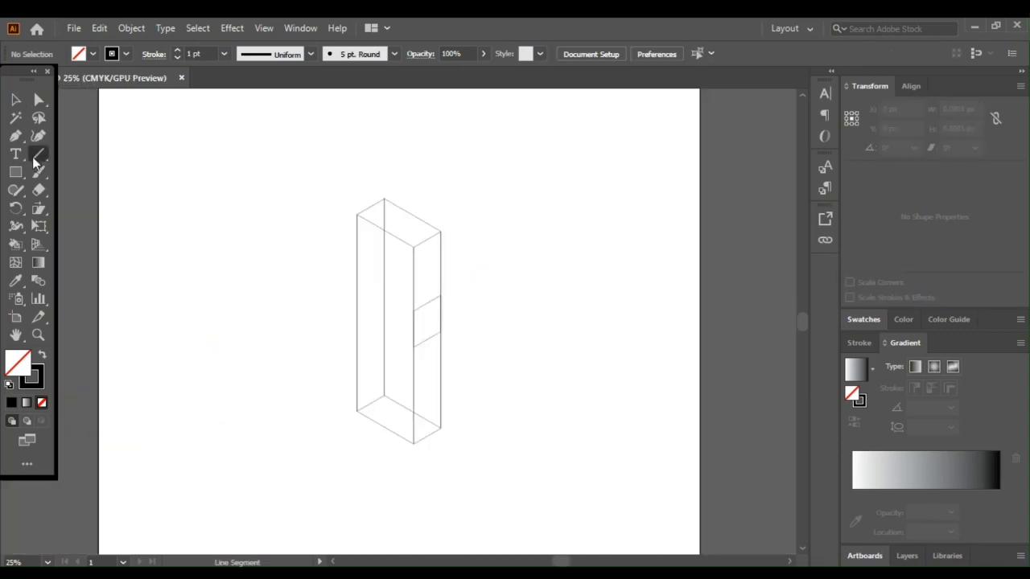
{"action": "left_click", "coordinate": [497, 275]}
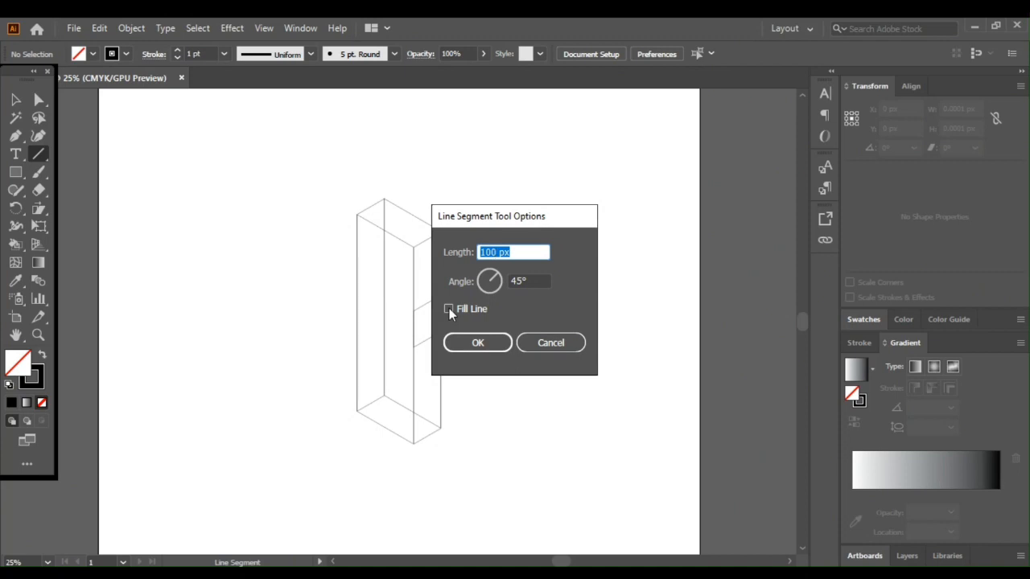
{"action": "left_click", "coordinate": [474, 338]}
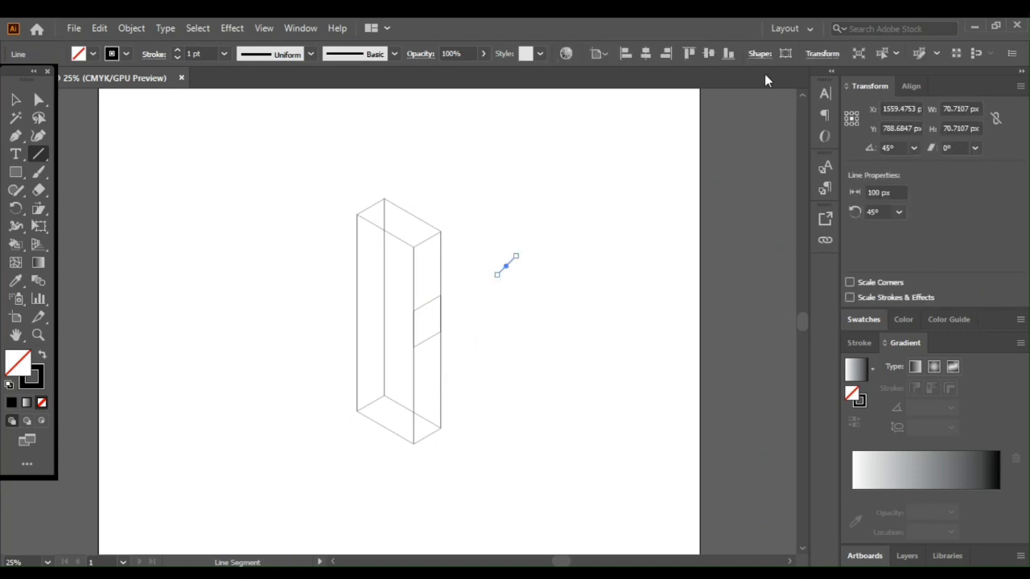
{"action": "left_click", "coordinate": [822, 53]}
{"action": "left_click", "coordinate": [708, 117]}
{"action": "type", "text": "150"}
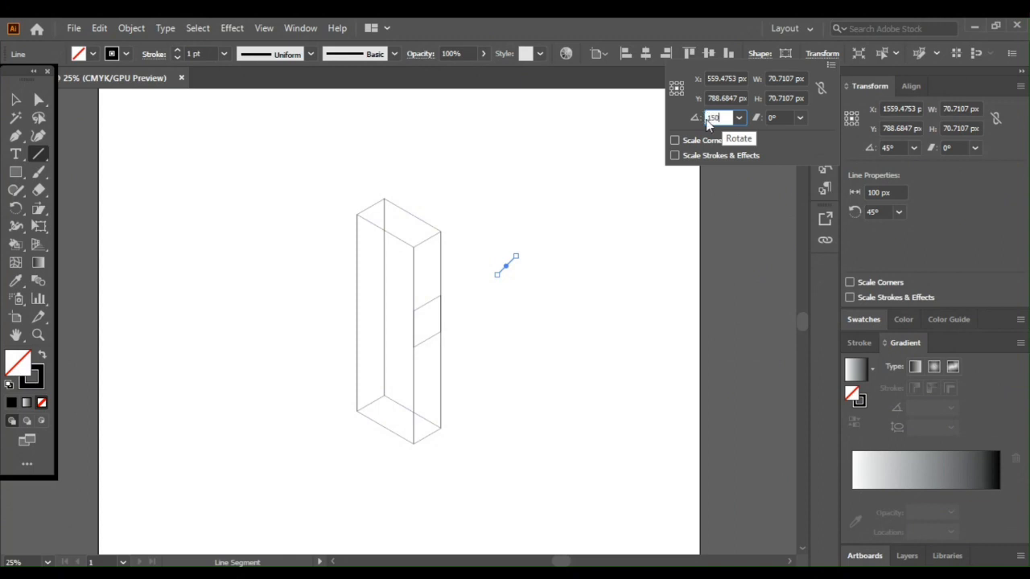
{"action": "key", "text": "Return"}
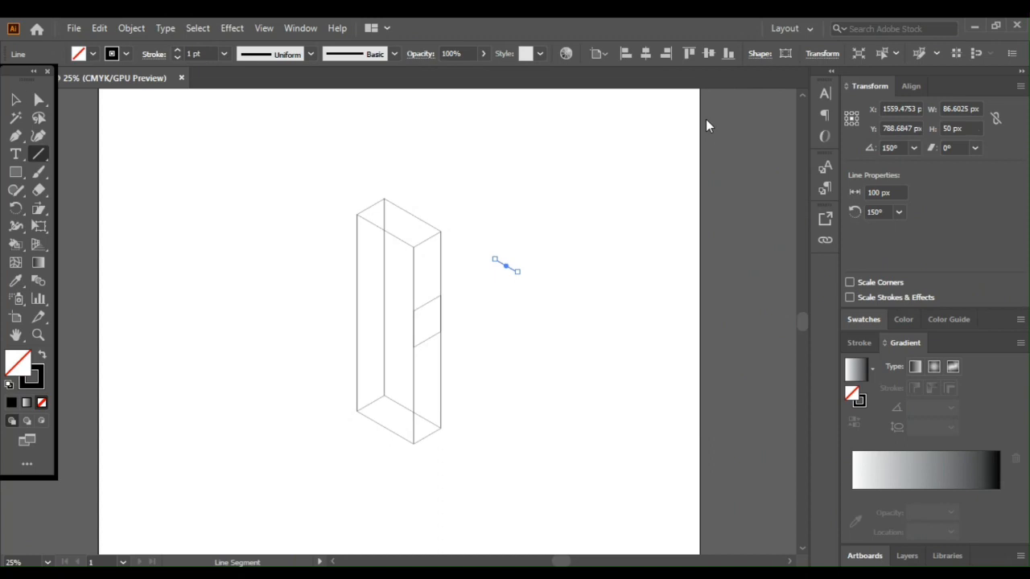
Move the line so its lower end meets the upper-left corner of the small isometric square on the box's front edge.
{"action": "left_click", "coordinate": [16, 100]}
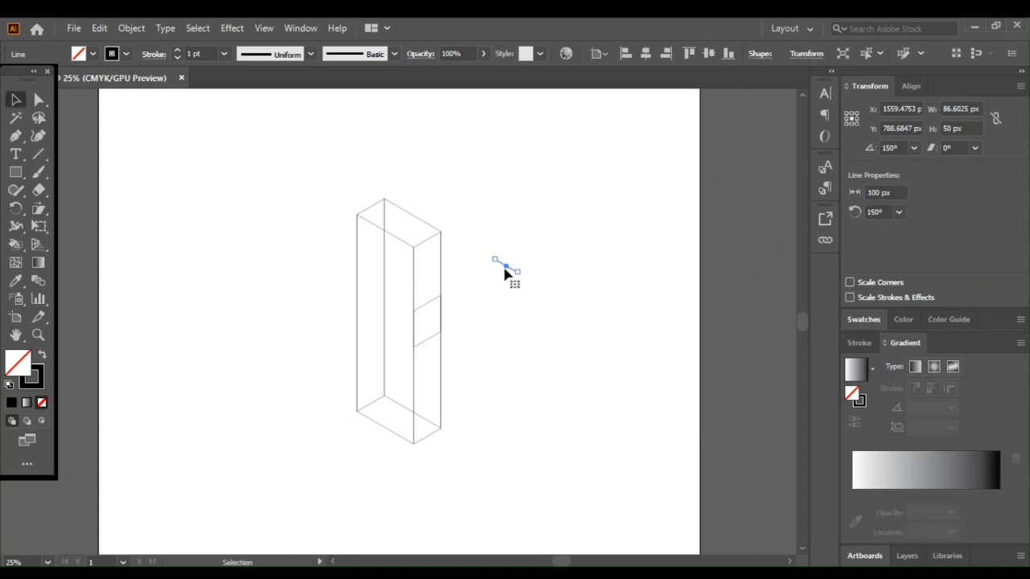
{"action": "left_click_drag", "start_coordinate": [505, 272], "coordinate": [439, 309]}
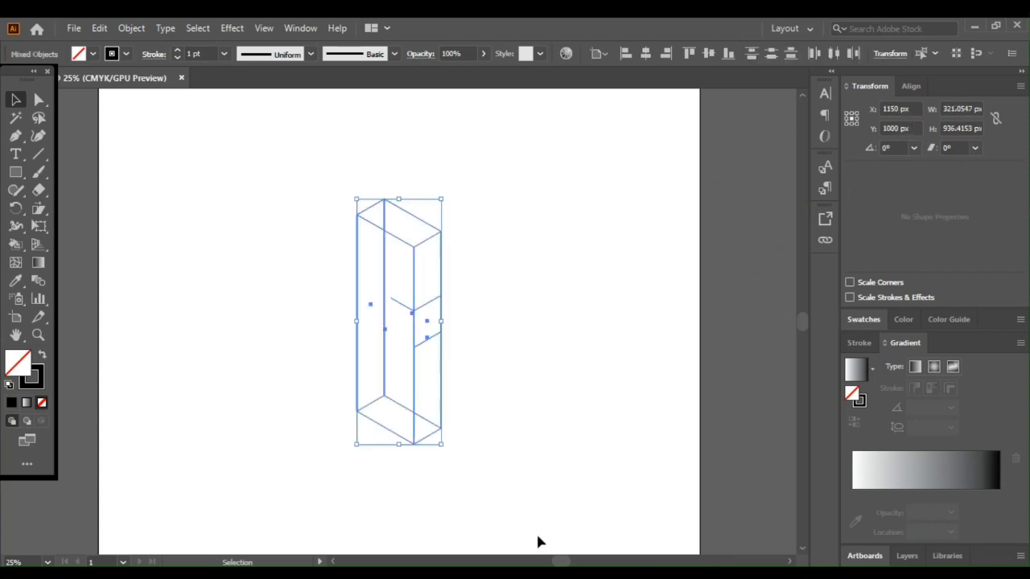
{"action": "key", "text": "ctrl+plus"}
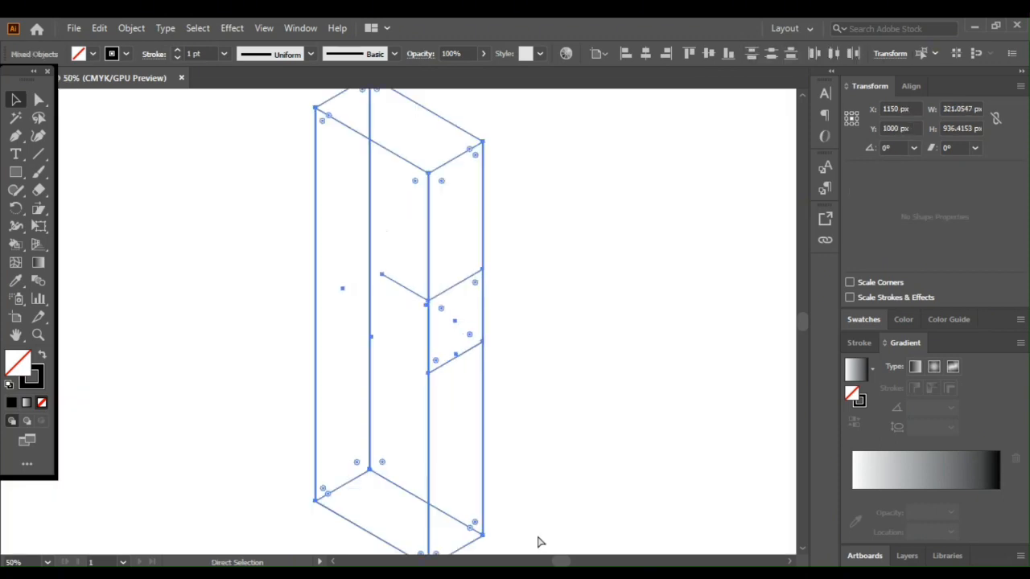
{"action": "key", "text": "ctrl+plus"}
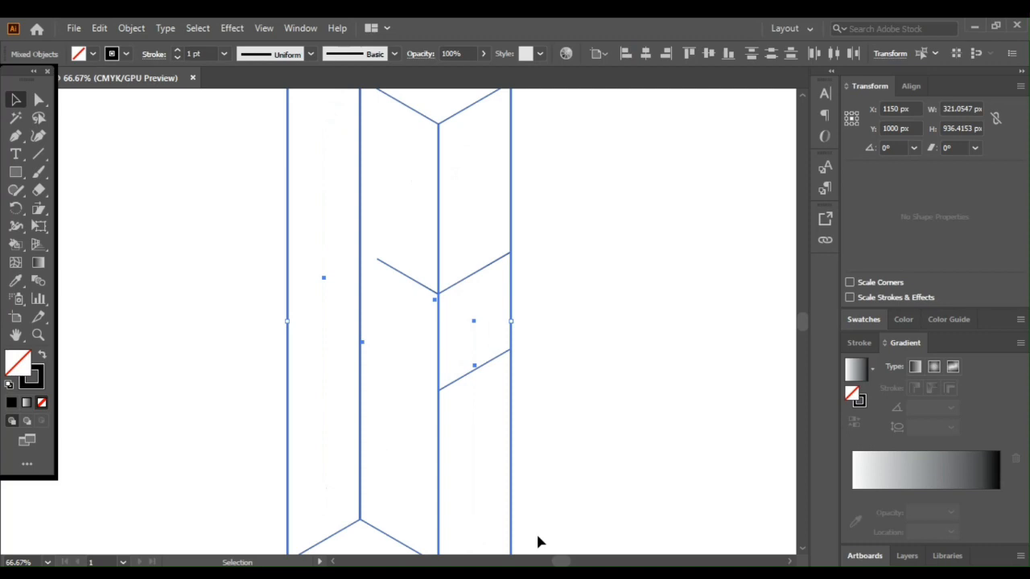
{"action": "left_click", "coordinate": [214, 372]}
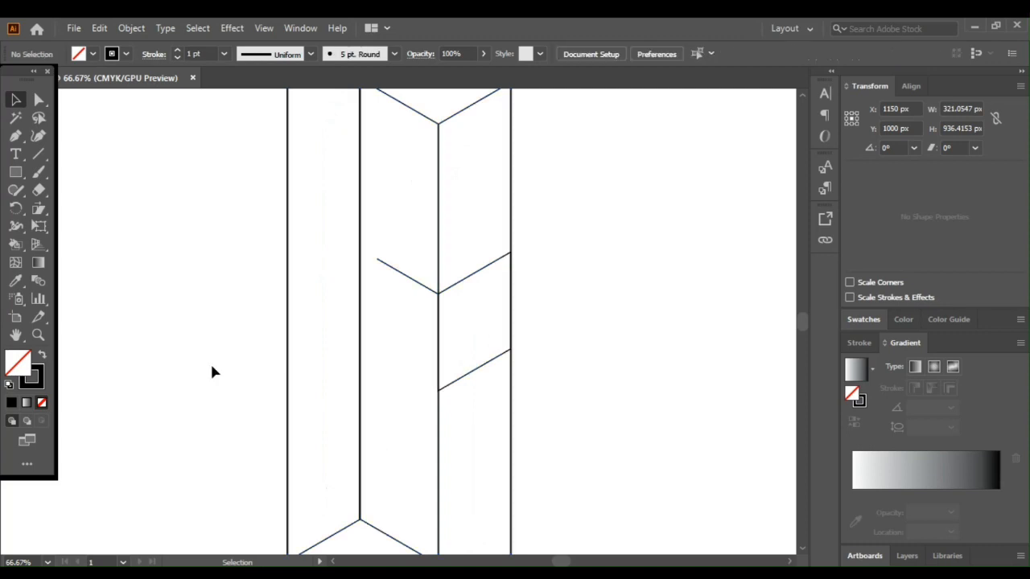
Select the box, small square and line and group them.
{"action": "key", "text": "ctrl+a"}
{"action": "key", "text": "ctrl+minus"}
{"action": "key", "text": "ctrl+minus"}
{"action": "key", "text": "ctrl+minus"}
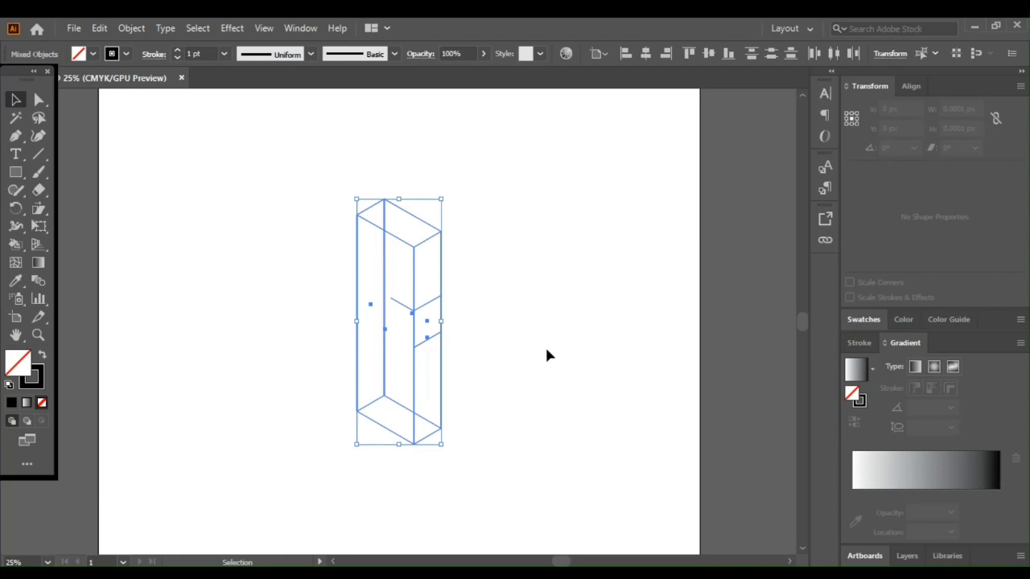
{"action": "key", "text": "ctrl+g"}
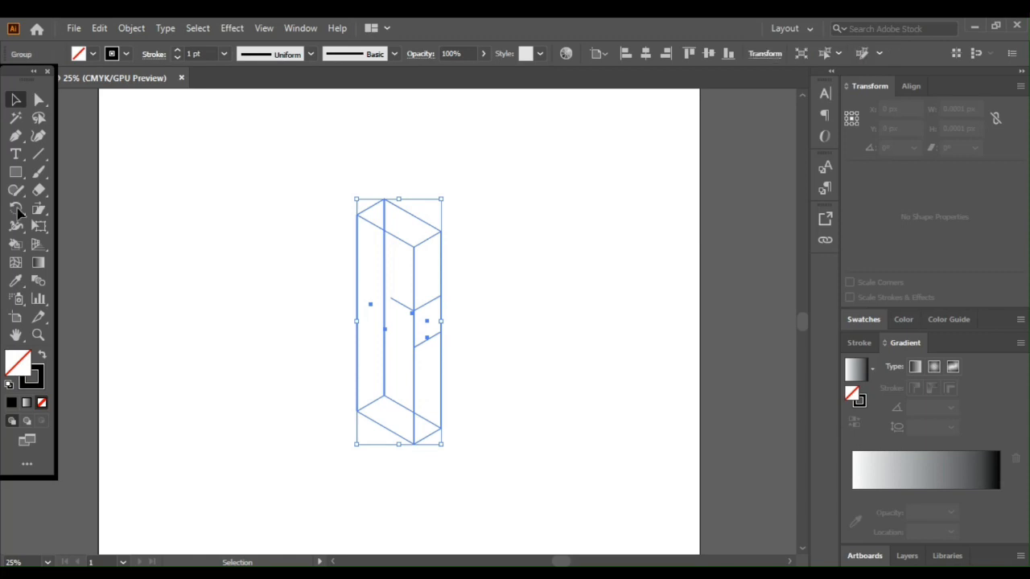
Make a copy of the grouped box rotated 120° about its center.
{"action": "left_click", "coordinate": [16, 208]}
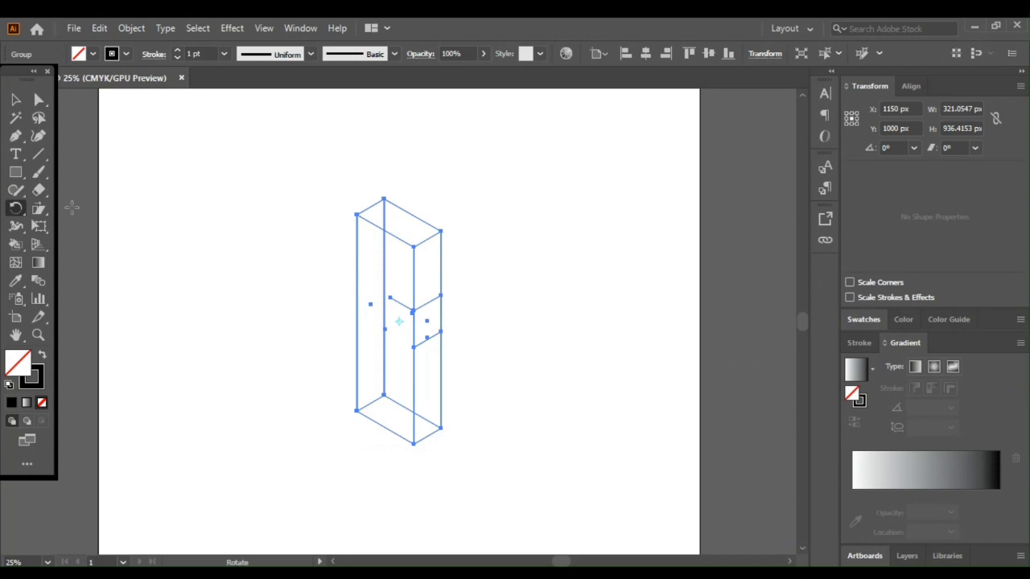
{"action": "left_click", "coordinate": [399, 322], "text": "alt"}
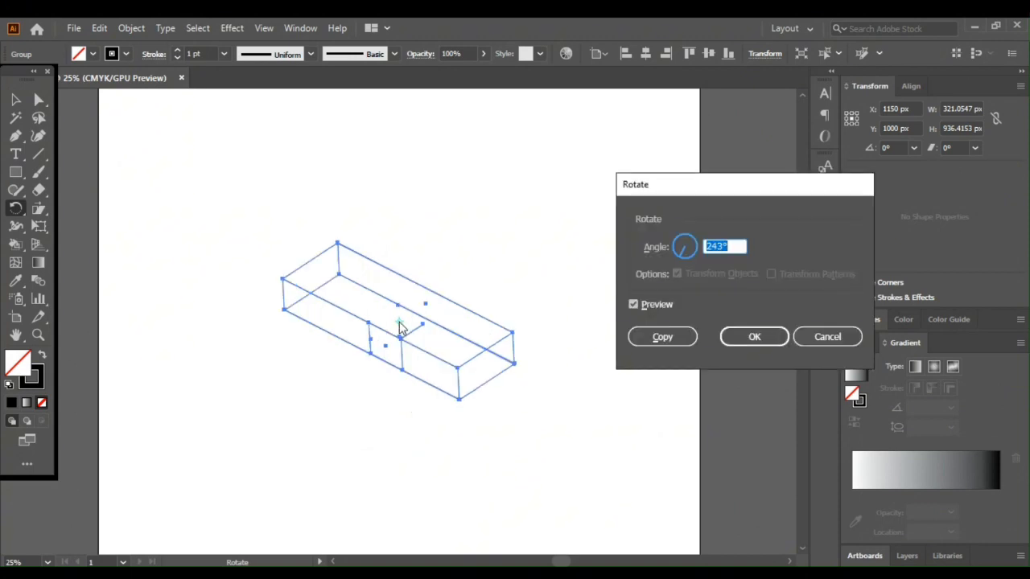
{"action": "left_click_drag", "start_coordinate": [724, 247], "coordinate": [707, 246]}
{"action": "left_click", "coordinate": [632, 305]}
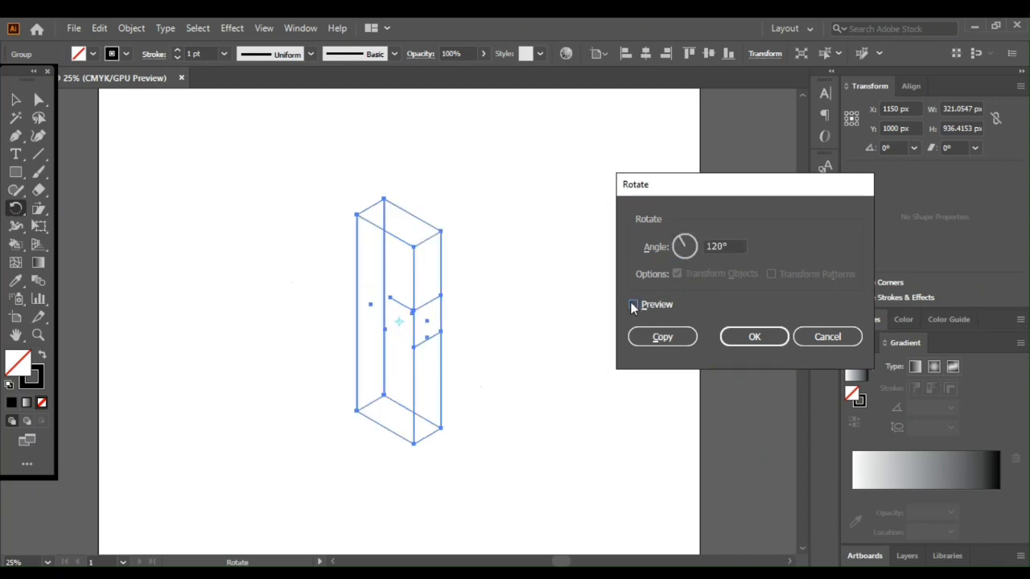
{"action": "left_click", "coordinate": [632, 306]}
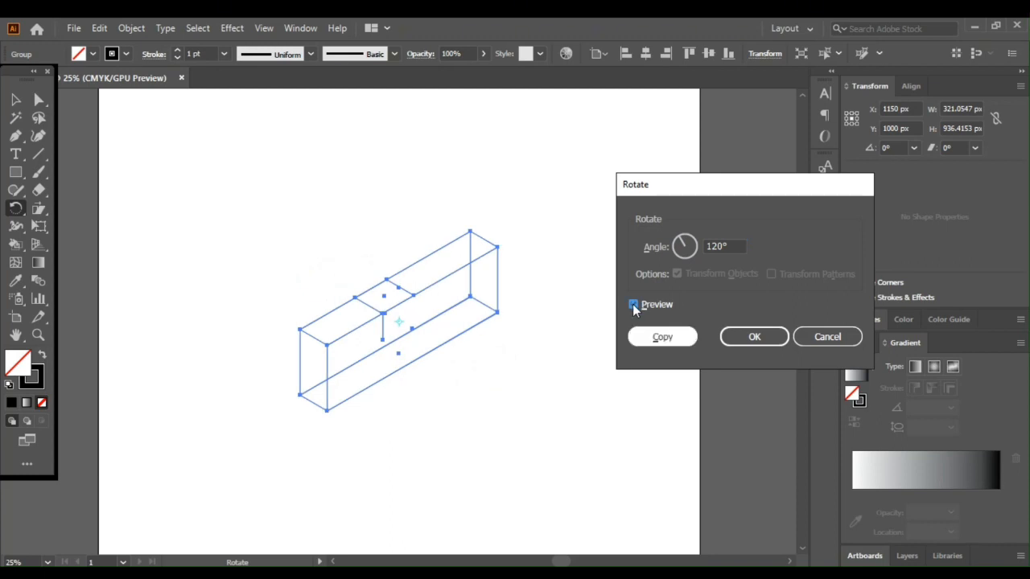
{"action": "left_click", "coordinate": [662, 337]}
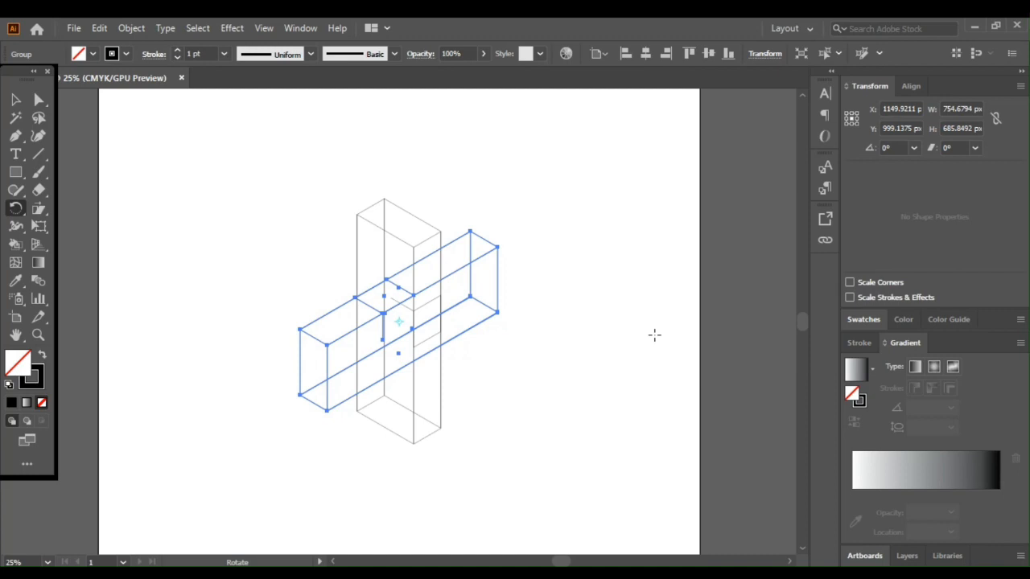
Make another copy of the vertical box group, rotated 243° about its center.
{"action": "key", "text": "v"}
{"action": "left_click", "coordinate": [438, 248]}
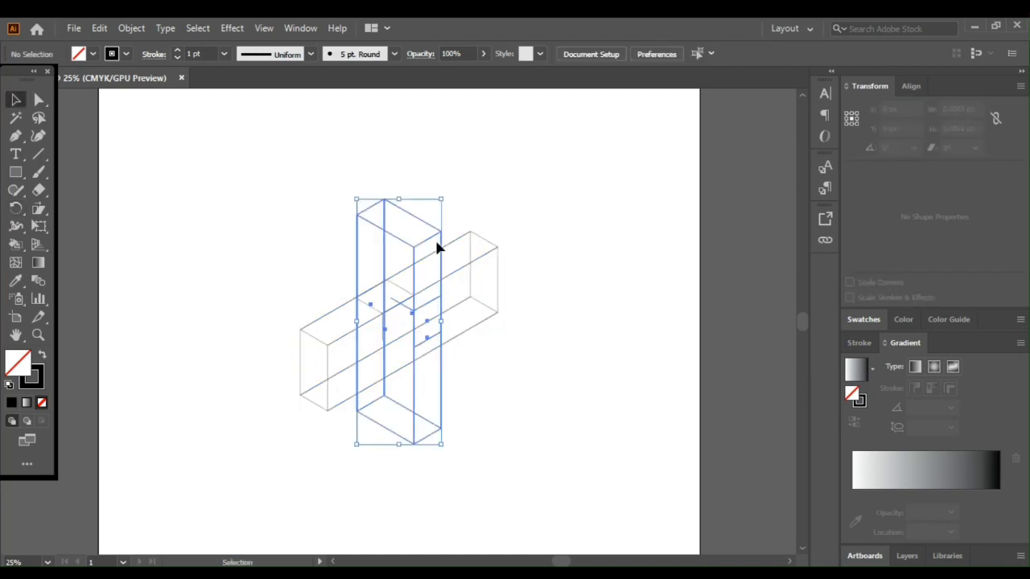
{"action": "key", "text": "r"}
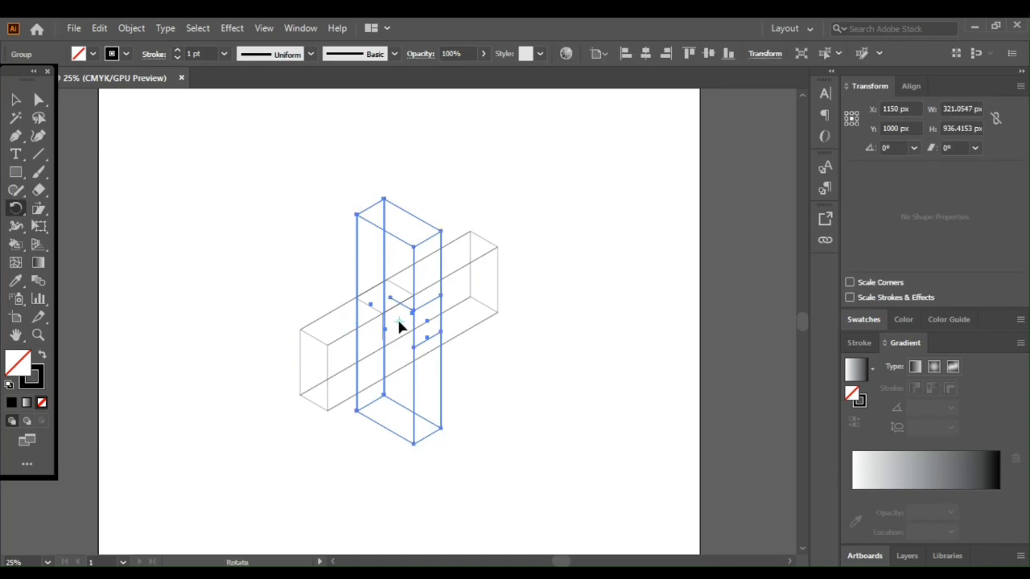
{"action": "left_click", "coordinate": [399, 325], "text": "alt"}
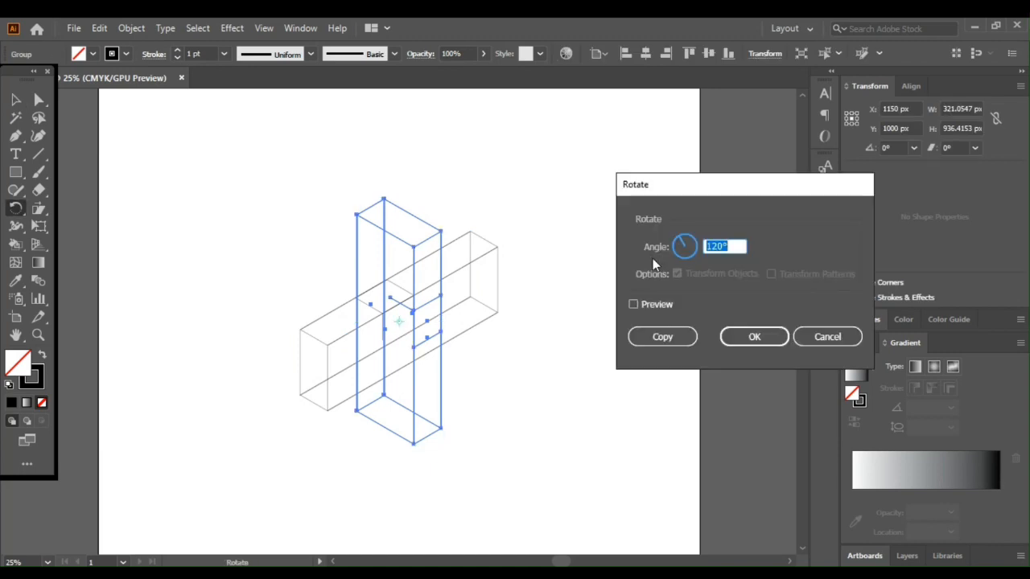
{"action": "type", "text": "2"}
{"action": "left_click", "coordinate": [633, 304]}
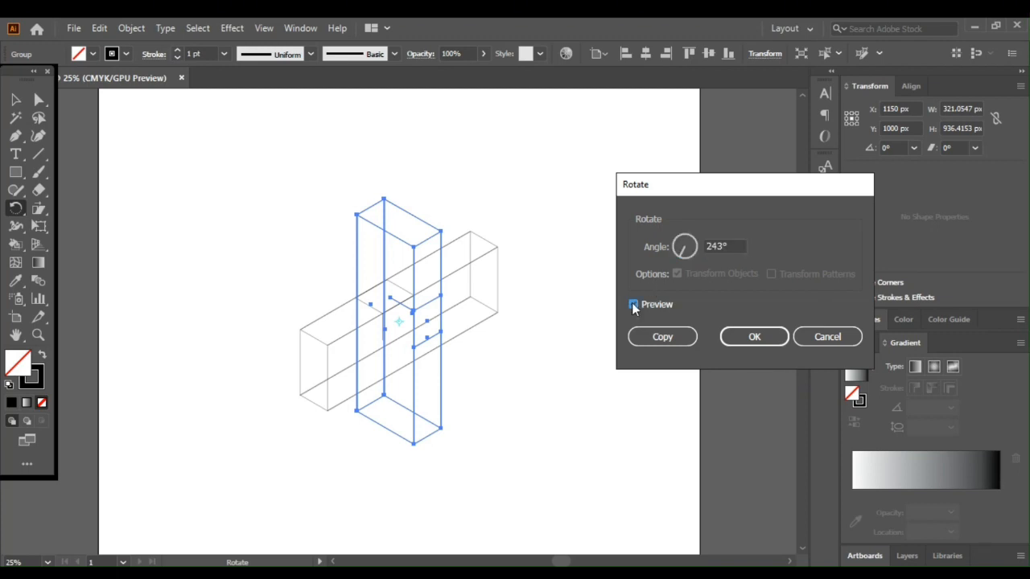
{"action": "left_click", "coordinate": [662, 336]}
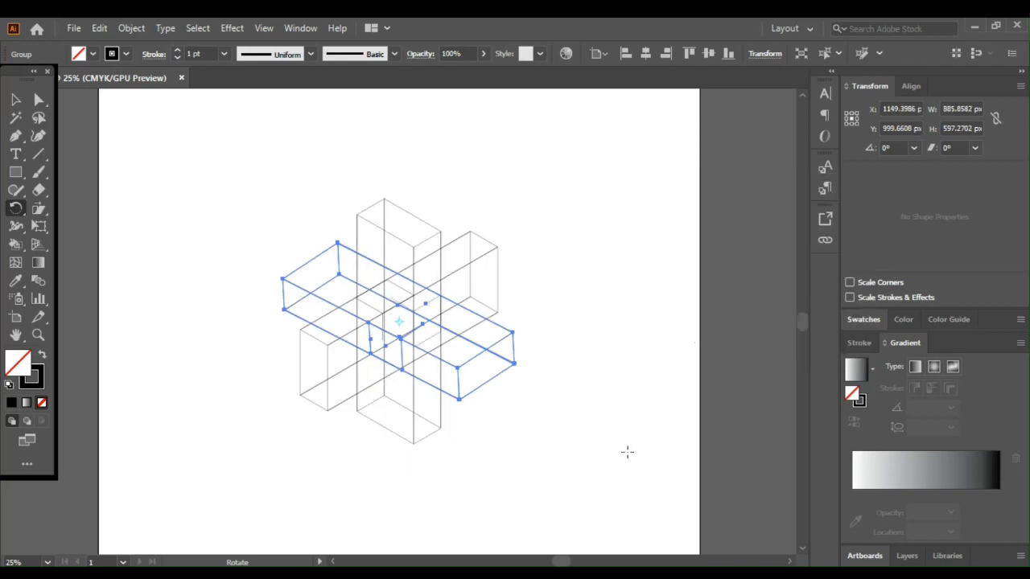
Select all the artwork and merge the regions of the vertical box's upper front face into one shape with Shape Builder.
{"action": "key", "text": "ctrl+a"}
{"action": "key", "text": "shift+m"}
{"action": "key", "text": "ctrl+equal"}
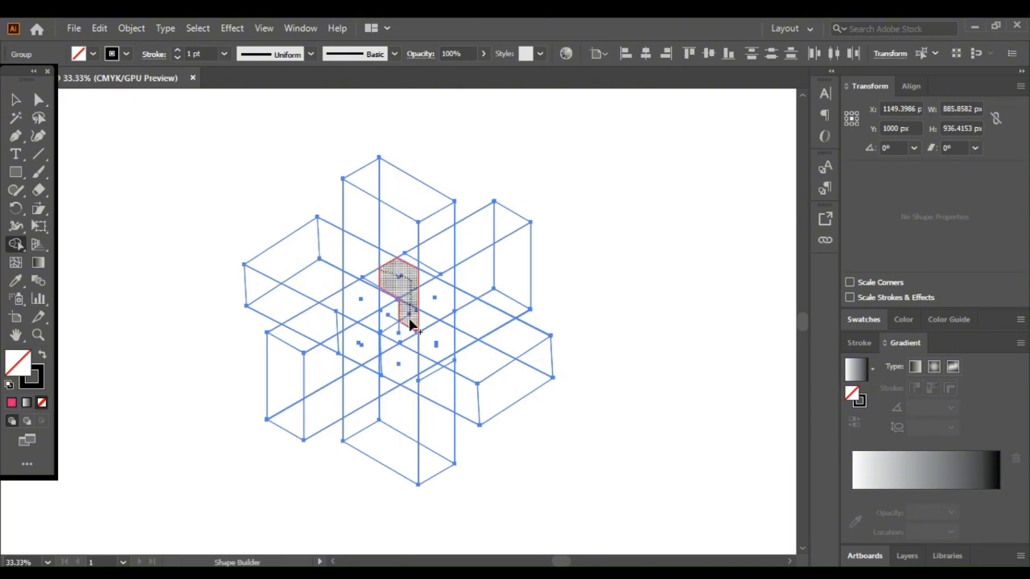
{"action": "mouse_move", "coordinate": [410, 324]}
{"action": "left_mouse_down"}
{"action": "mouse_move", "coordinate": [367, 239]}
{"action": "mouse_move", "coordinate": [387, 271]}
{"action": "left_mouse_up"}
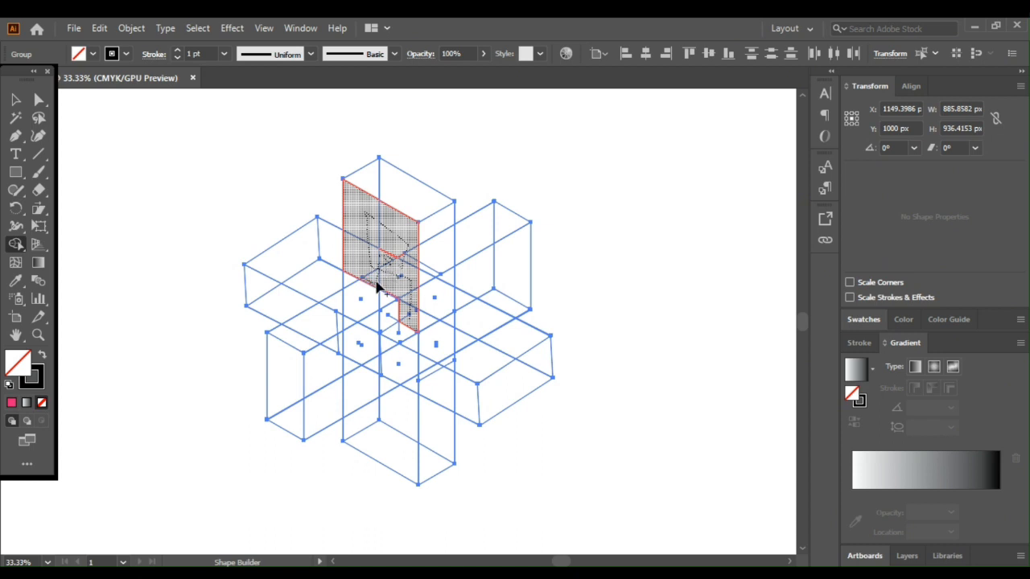
{"action": "mouse_move", "coordinate": [377, 287]}
{"action": "left_mouse_down"}
{"action": "mouse_move", "coordinate": [397, 258]}
{"action": "mouse_move", "coordinate": [371, 238]}
{"action": "left_mouse_up"}
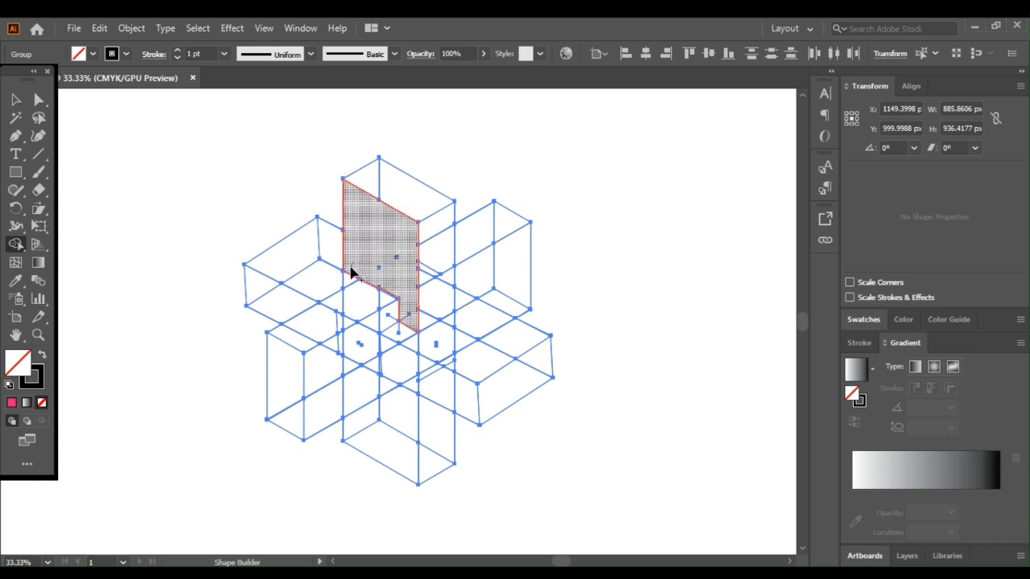
{"action": "left_click_drag", "start_coordinate": [352, 274], "coordinate": [360, 255]}
{"action": "left_click_drag", "start_coordinate": [359, 256], "coordinate": [362, 259]}
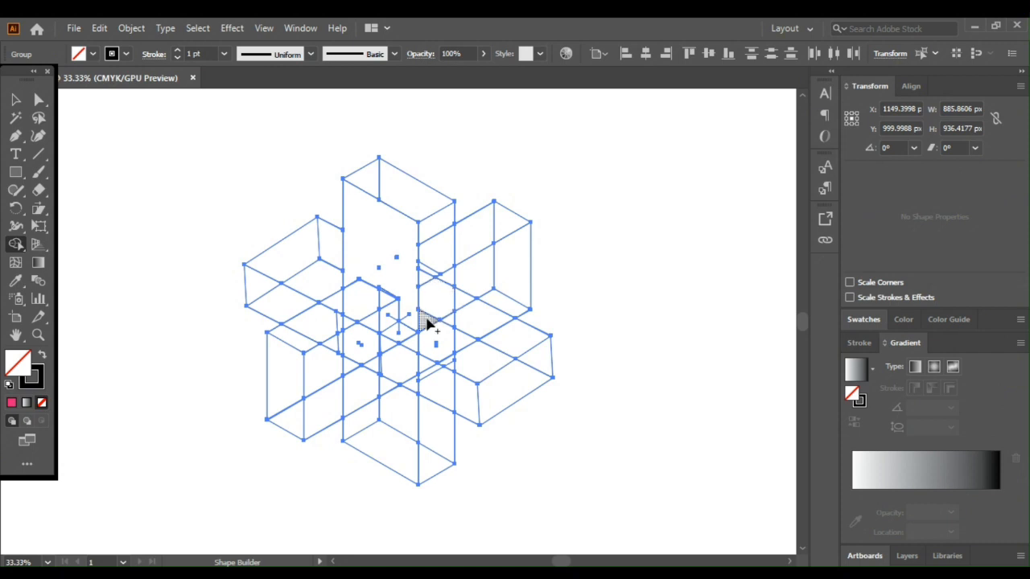
Draw a short line across the open gap in the central region to separate the lower-left arm's face for Shape Builder.
{"action": "left_click_drag", "start_coordinate": [393, 321], "coordinate": [389, 317]}
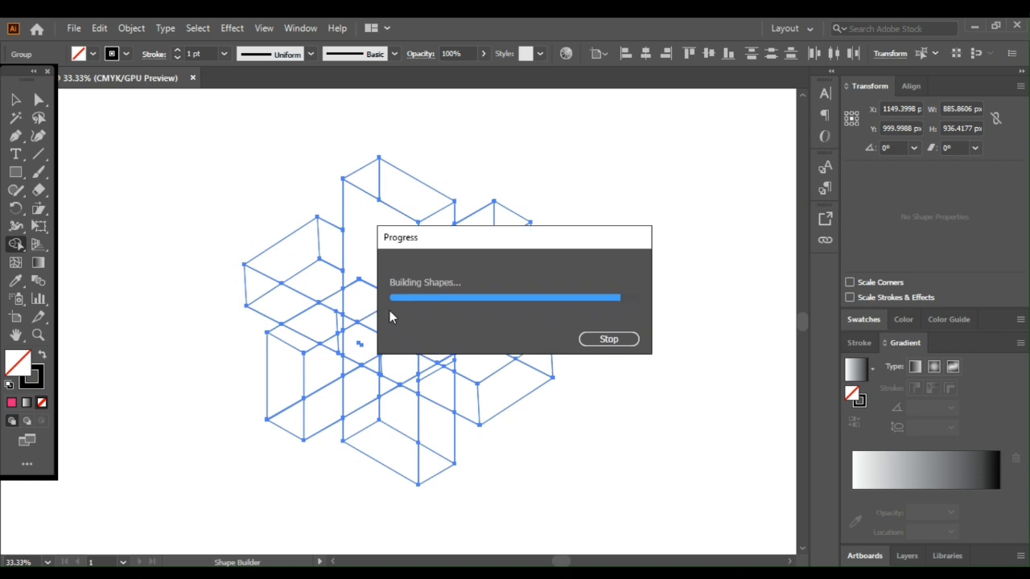
{"action": "key", "text": "v"}
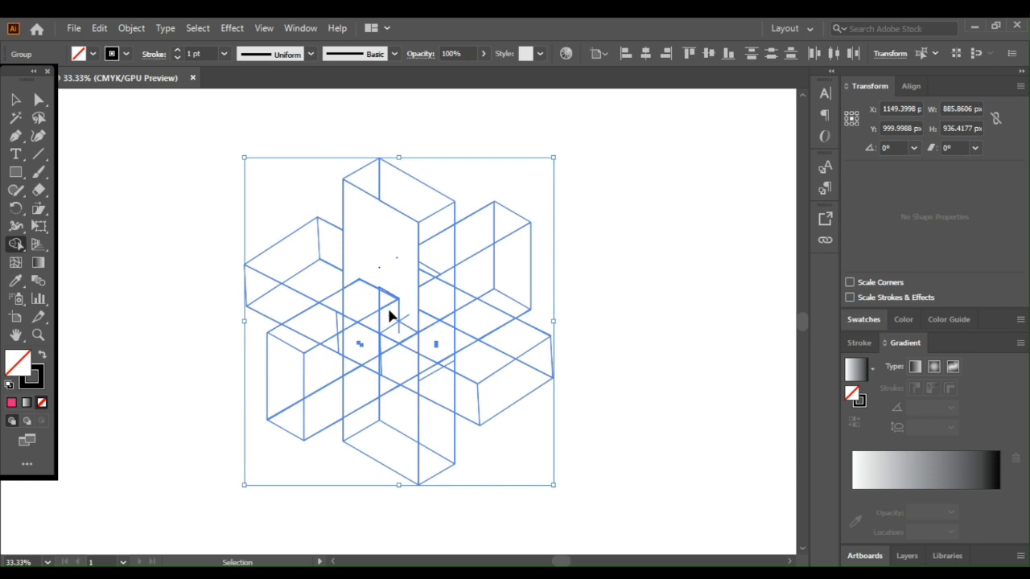
{"action": "key", "text": "shift+m"}
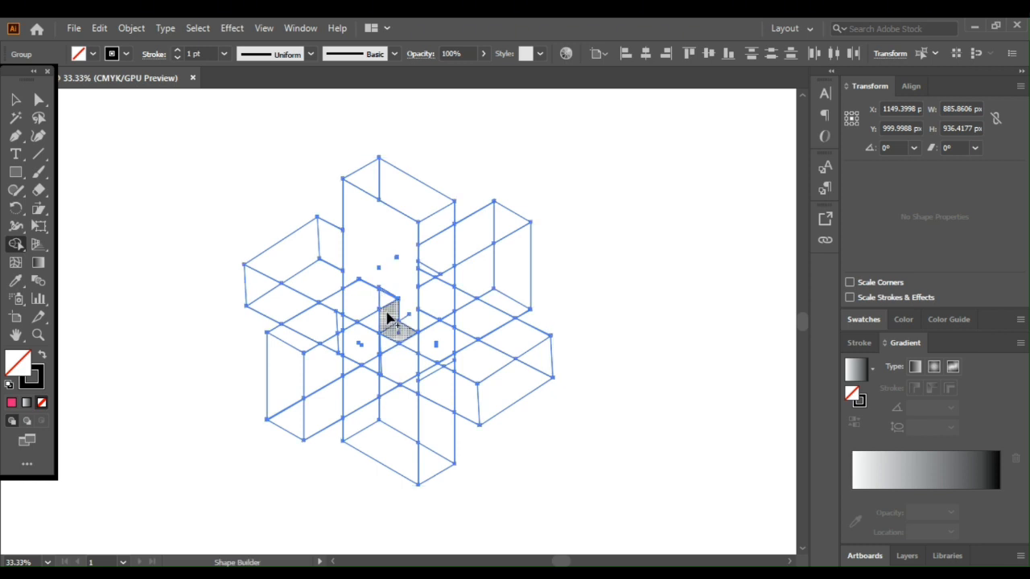
{"action": "left_click", "coordinate": [389, 319]}
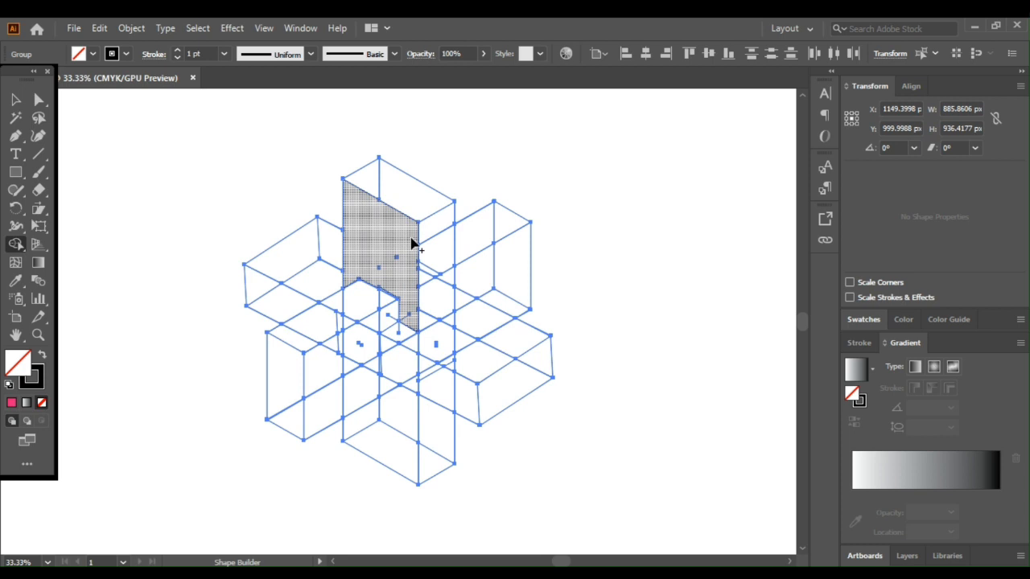
{"action": "left_click", "coordinate": [38, 153]}
{"action": "key", "text": "shift+m"}
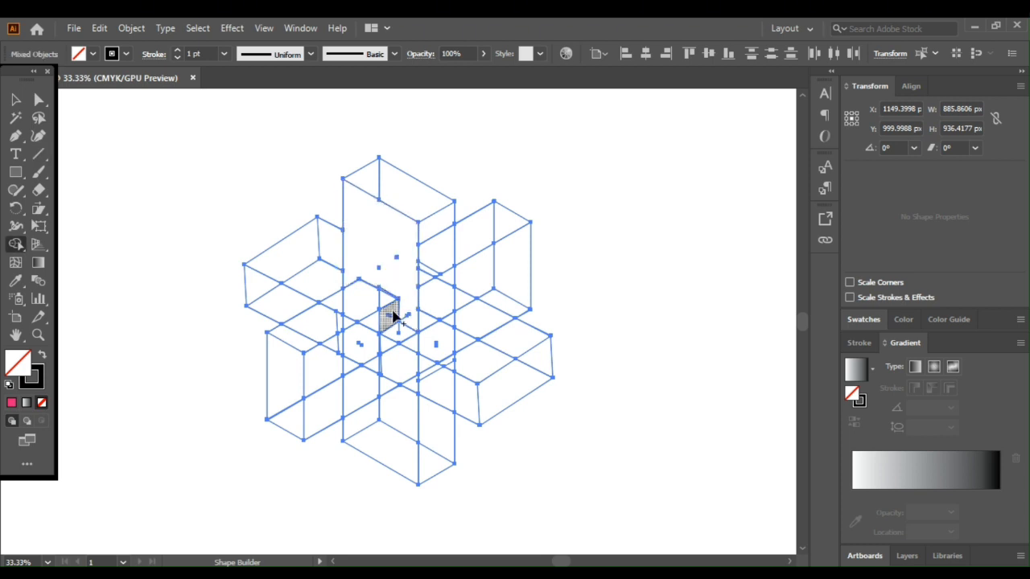
Merge the regions of the lower-left arm's front, top and end faces into one shape per face.
{"action": "mouse_move", "coordinate": [393, 317]}
{"action": "left_mouse_down"}
{"action": "mouse_move", "coordinate": [370, 328]}
{"action": "mouse_move", "coordinate": [369, 383]}
{"action": "mouse_move", "coordinate": [342, 391]}
{"action": "left_mouse_up"}
{"action": "mouse_move", "coordinate": [344, 324]}
{"action": "left_mouse_down"}
{"action": "mouse_move", "coordinate": [361, 304]}
{"action": "mouse_move", "coordinate": [310, 326]}
{"action": "mouse_move", "coordinate": [339, 316]}
{"action": "left_mouse_up"}
{"action": "left_click_drag", "start_coordinate": [283, 386], "coordinate": [292, 425]}
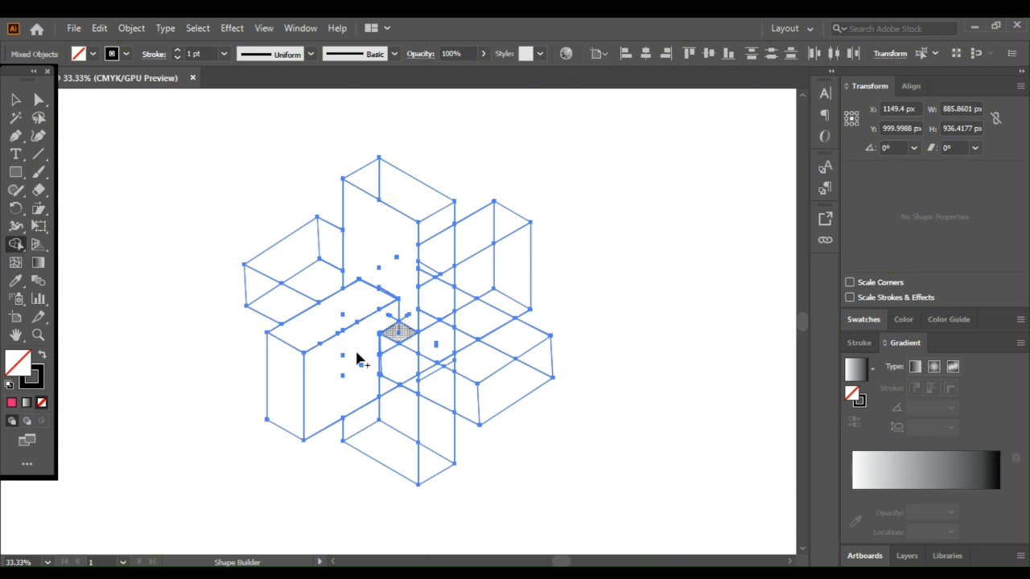
Merge the regions of the lower-right arm's top and front faces and of the vertical box's upper right side face, one shape per face.
{"action": "mouse_move", "coordinate": [402, 342]}
{"action": "left_mouse_down"}
{"action": "mouse_move", "coordinate": [440, 355]}
{"action": "mouse_move", "coordinate": [520, 344]}
{"action": "mouse_move", "coordinate": [475, 357]}
{"action": "left_mouse_up"}
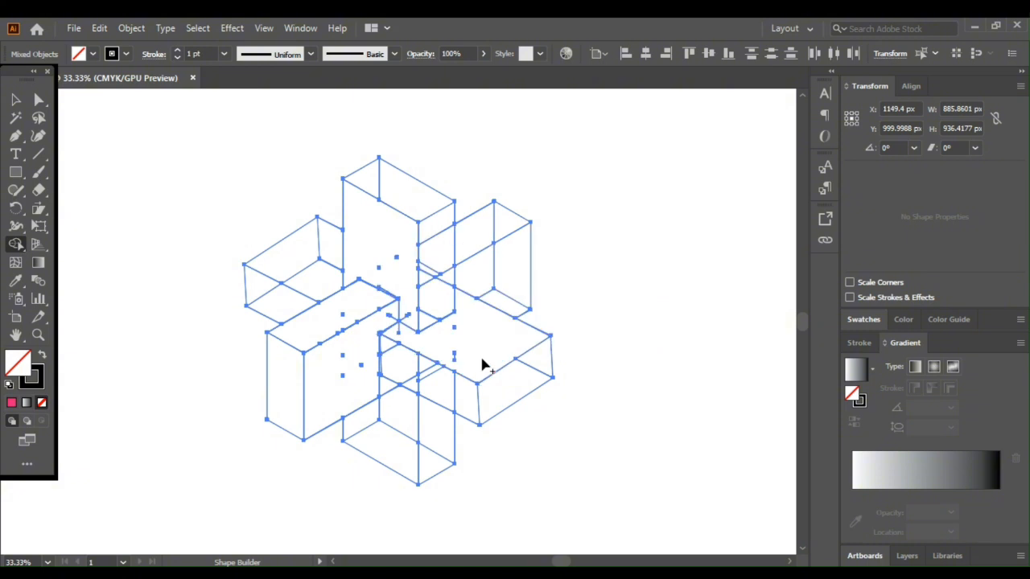
{"action": "left_click_drag", "start_coordinate": [395, 361], "coordinate": [450, 394]}
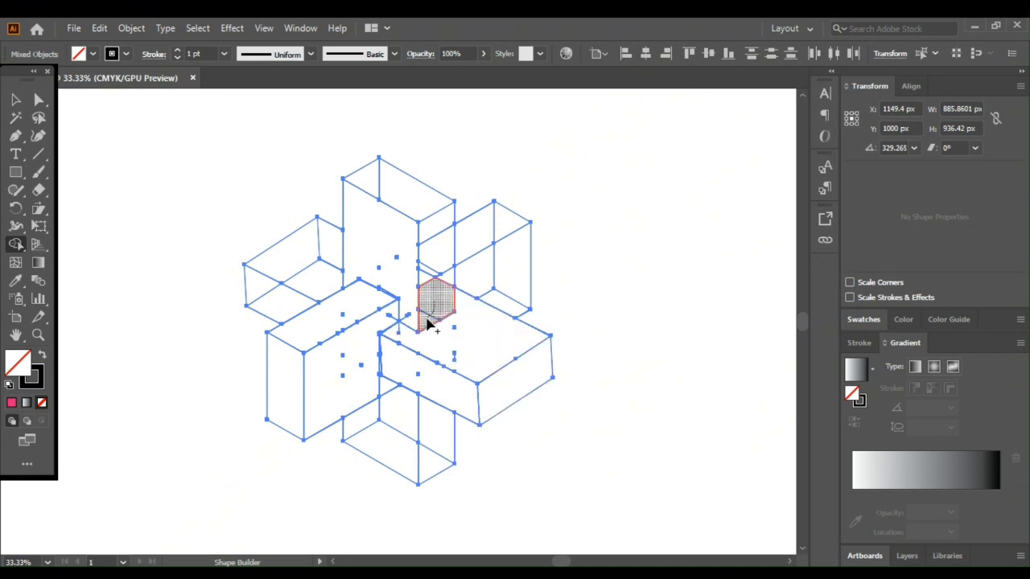
{"action": "left_click_drag", "start_coordinate": [429, 324], "coordinate": [436, 287]}
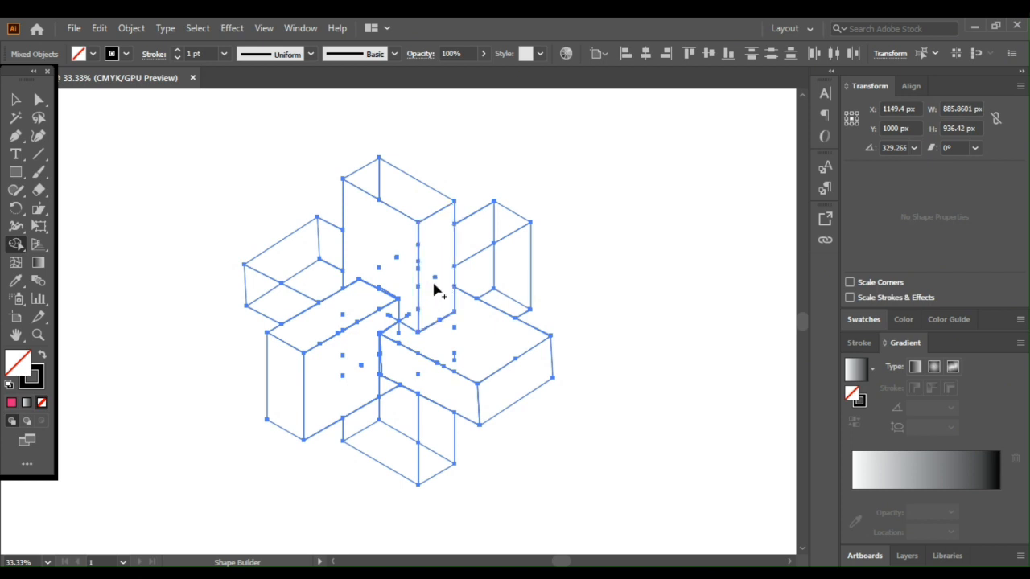
Merge the regions of the upper-right and upper-left arms' faces and the vertical box's top and lower faces, one shape per face.
{"action": "mouse_move", "coordinate": [472, 242]}
{"action": "left_mouse_down"}
{"action": "mouse_move", "coordinate": [499, 223]}
{"action": "mouse_move", "coordinate": [479, 241]}
{"action": "left_mouse_up"}
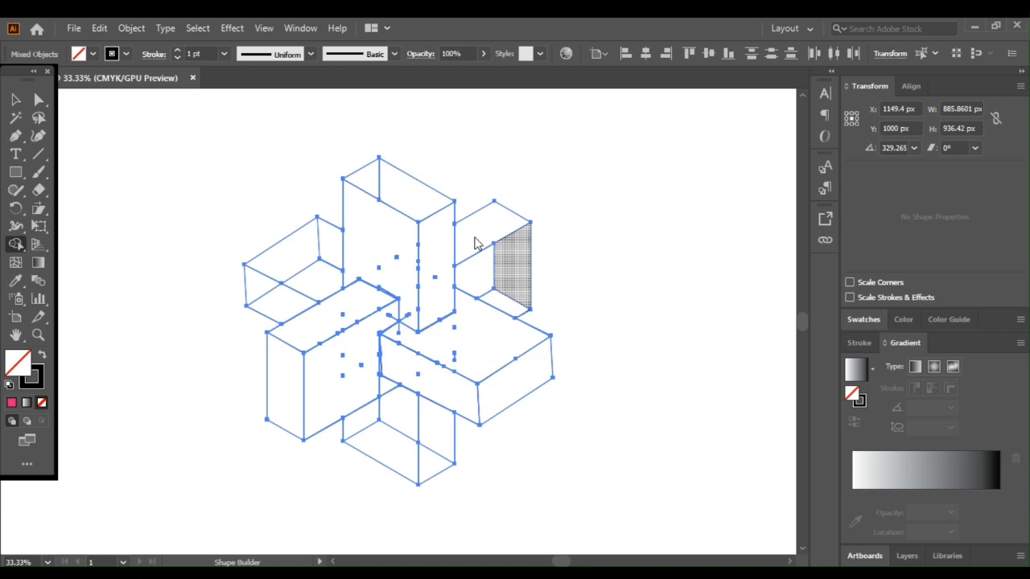
{"action": "mouse_move", "coordinate": [408, 207]}
{"action": "left_mouse_down"}
{"action": "mouse_move", "coordinate": [372, 185]}
{"action": "mouse_move", "coordinate": [404, 203]}
{"action": "left_mouse_up"}
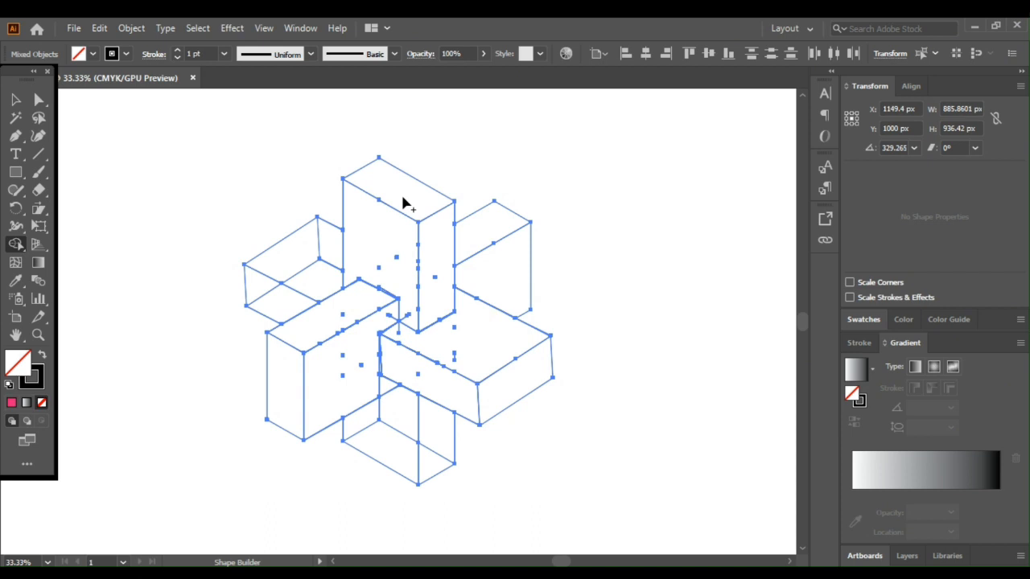
{"action": "mouse_move", "coordinate": [325, 253]}
{"action": "left_mouse_down"}
{"action": "mouse_move", "coordinate": [315, 278]}
{"action": "mouse_move", "coordinate": [333, 271]}
{"action": "left_mouse_up"}
{"action": "mouse_move", "coordinate": [288, 302]}
{"action": "left_mouse_down"}
{"action": "mouse_move", "coordinate": [264, 281]}
{"action": "mouse_move", "coordinate": [293, 304]}
{"action": "left_mouse_up"}
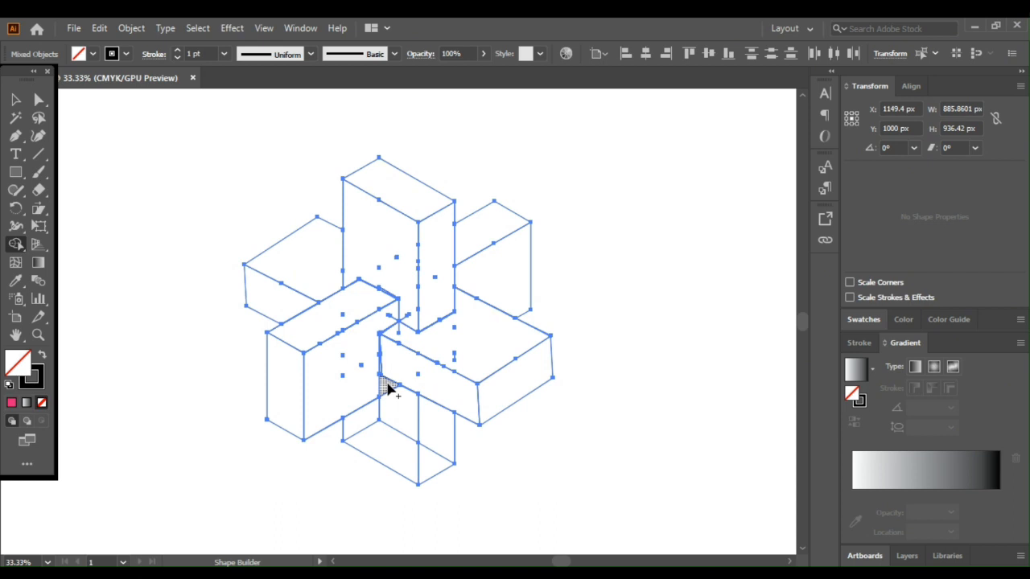
{"action": "left_click_drag", "start_coordinate": [408, 394], "coordinate": [399, 440]}
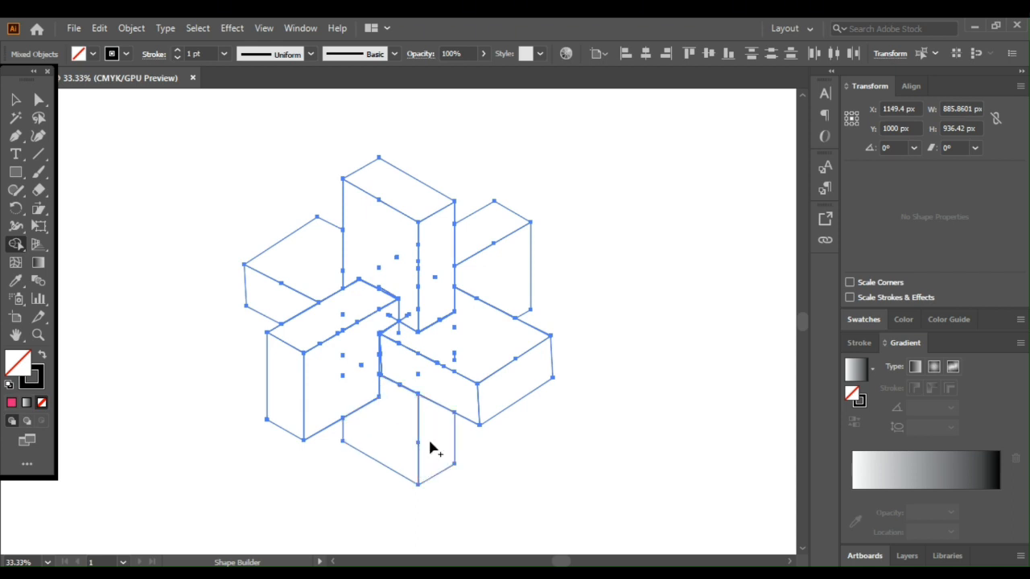
{"action": "key", "text": "v"}
{"action": "left_click", "coordinate": [723, 364]}
{"action": "key", "text": "ctrl+minus"}
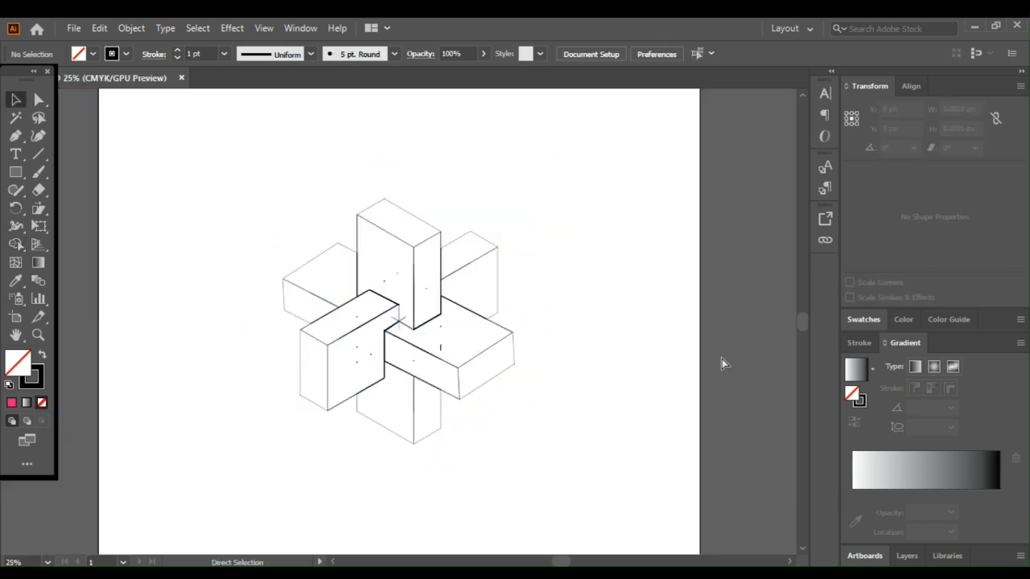
Select all the artwork and fill every face of the figure with green using Shape Builder.
{"action": "key", "text": "ctrl+plus"}
{"action": "key", "text": "ctrl+a"}
{"action": "key", "text": "shift+m"}
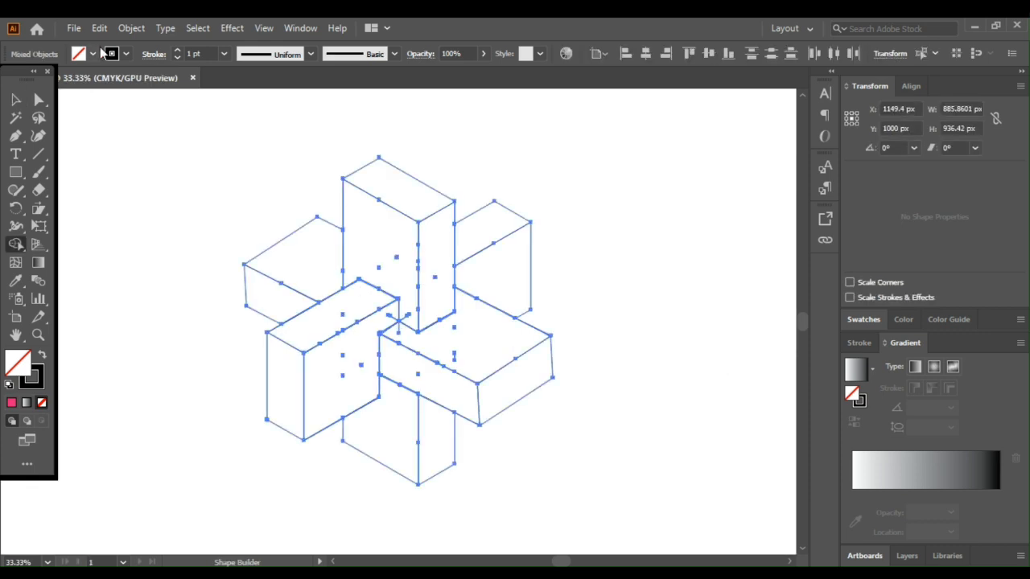
{"action": "left_click", "coordinate": [92, 54]}
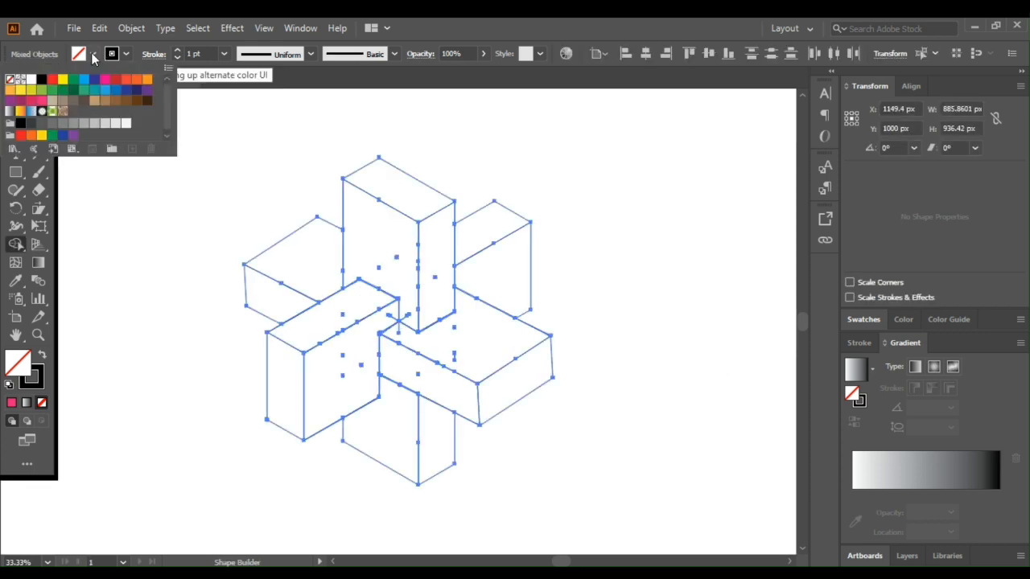
{"action": "left_click", "coordinate": [62, 90]}
{"action": "left_click", "coordinate": [383, 248]}
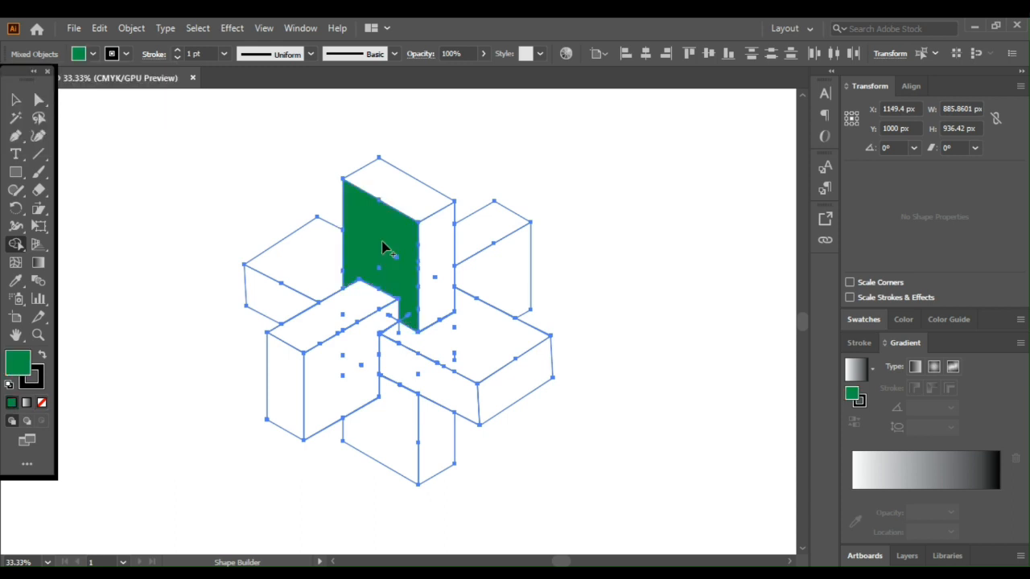
{"action": "left_click", "coordinate": [312, 259]}
{"action": "left_click", "coordinate": [410, 200]}
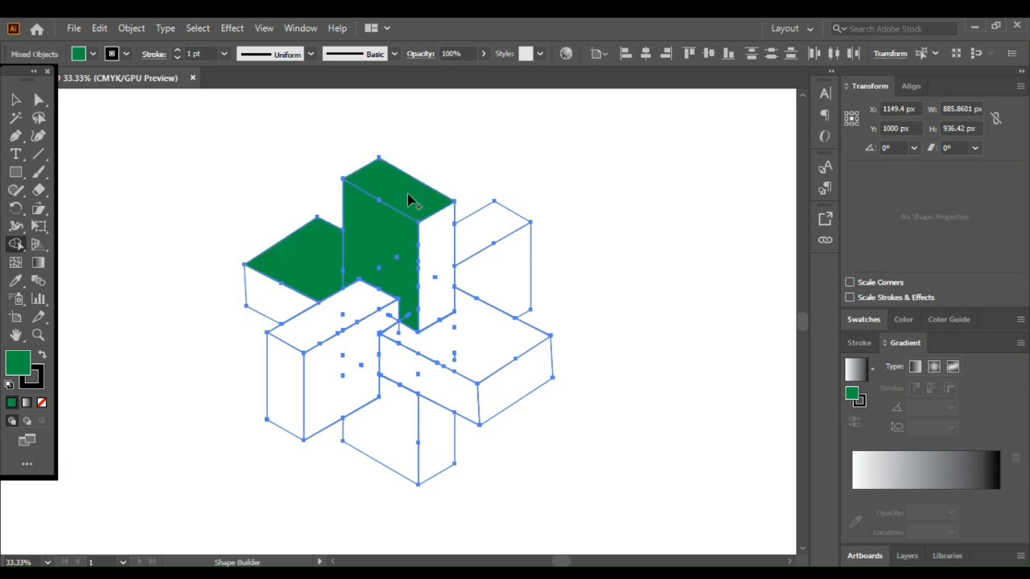
{"action": "left_click", "coordinate": [426, 233]}
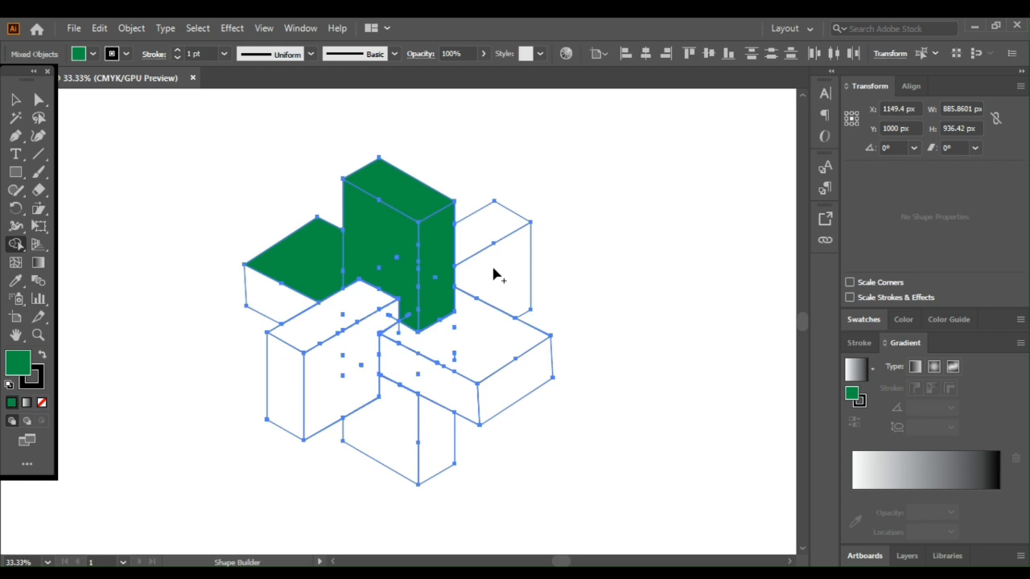
{"action": "left_click", "coordinate": [493, 268]}
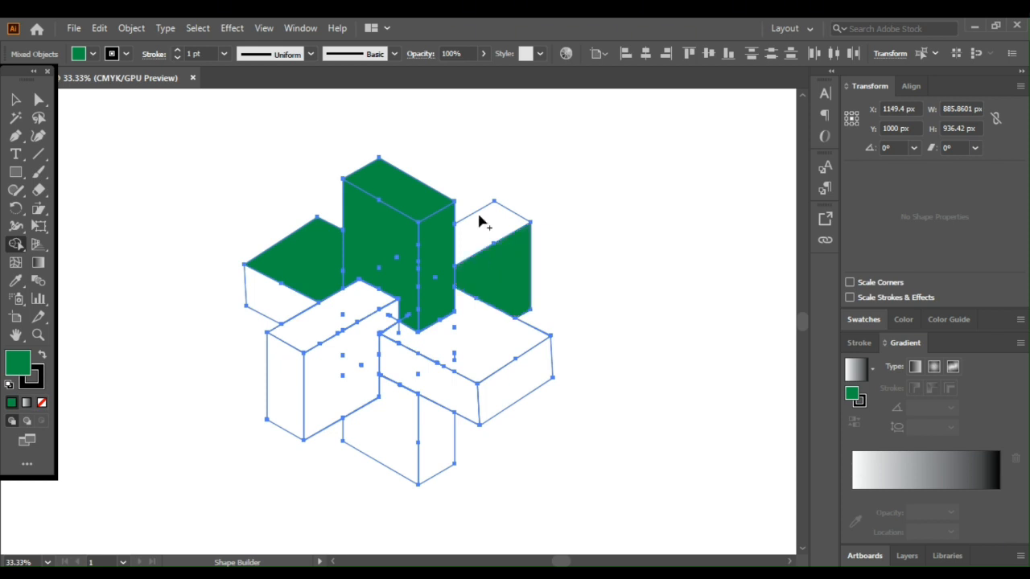
{"action": "left_click", "coordinate": [479, 219]}
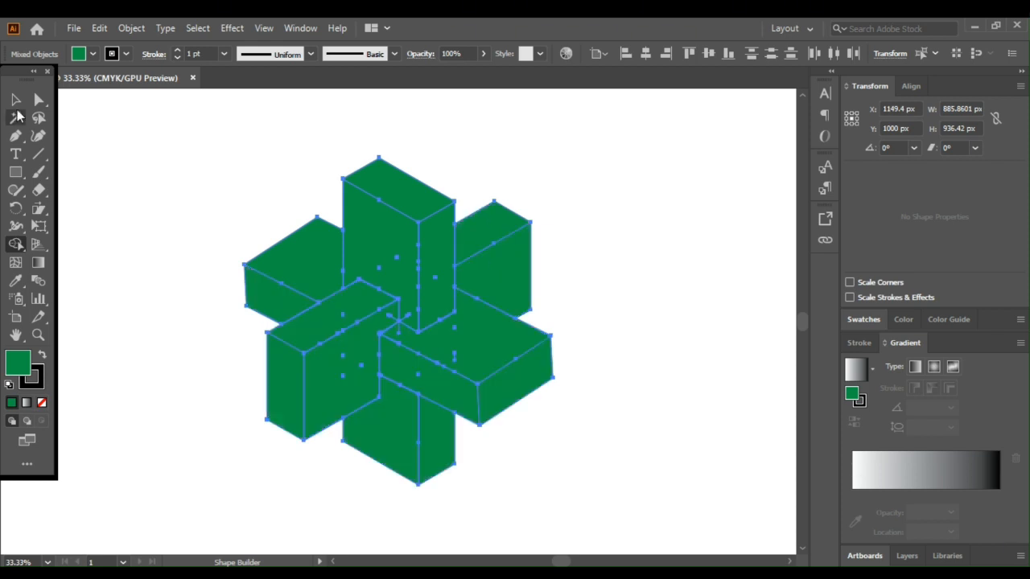
Remove the stroke from all the artwork and deselect it.
{"action": "left_click", "coordinate": [15, 100]}
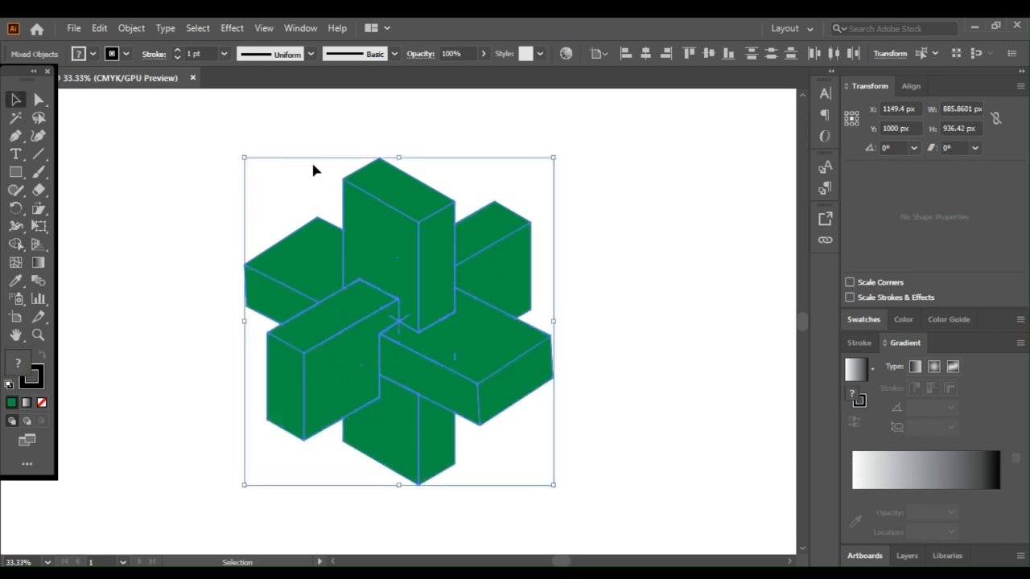
{"action": "left_click", "coordinate": [494, 460]}
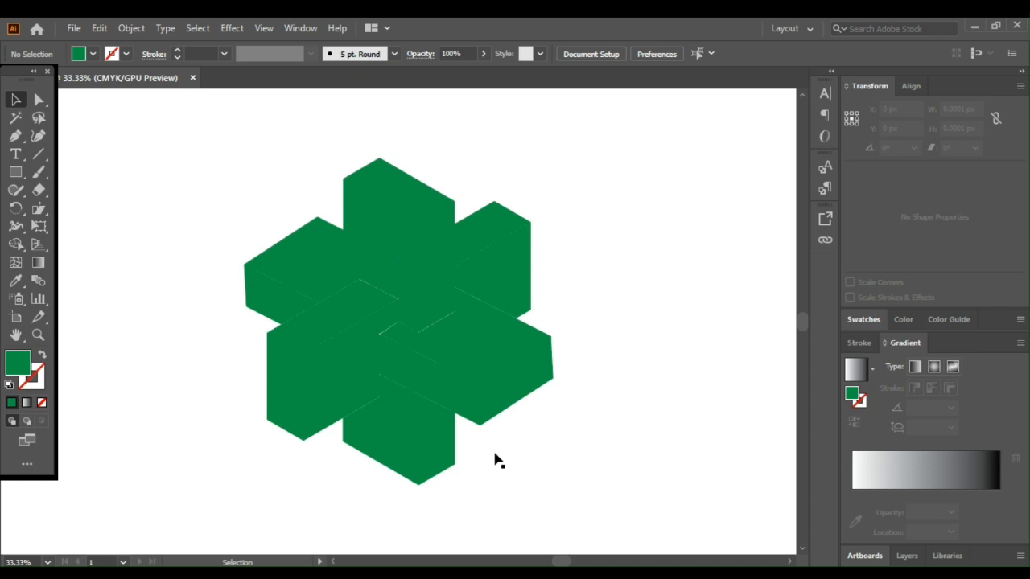
Reselect all the artwork for Shape Builder and magnify the central junction to 100%.
{"action": "key", "text": "ctrl+a"}
{"action": "key", "text": "shift+m"}
{"action": "key", "text": "ctrl+1"}
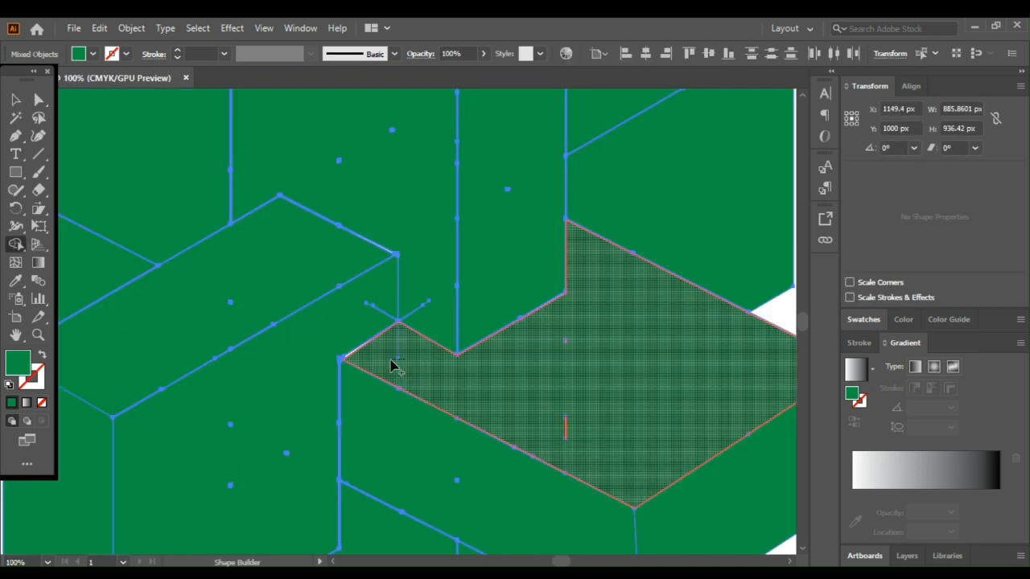